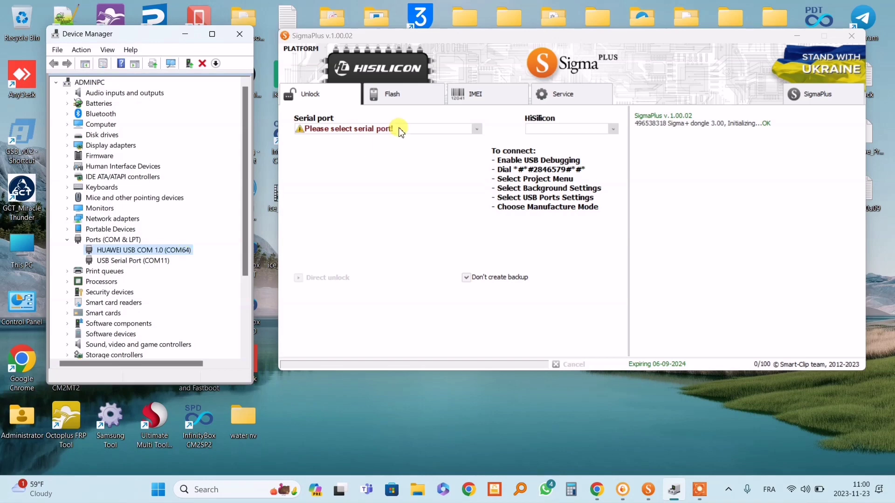
# - Set the serial port to HUAWEI USB COM 1.0 (COM64) and acknowledge the modified-cable reconnection notice while loading FastBoot
pyautogui.click(397, 129)
pyautogui.click(375, 140)
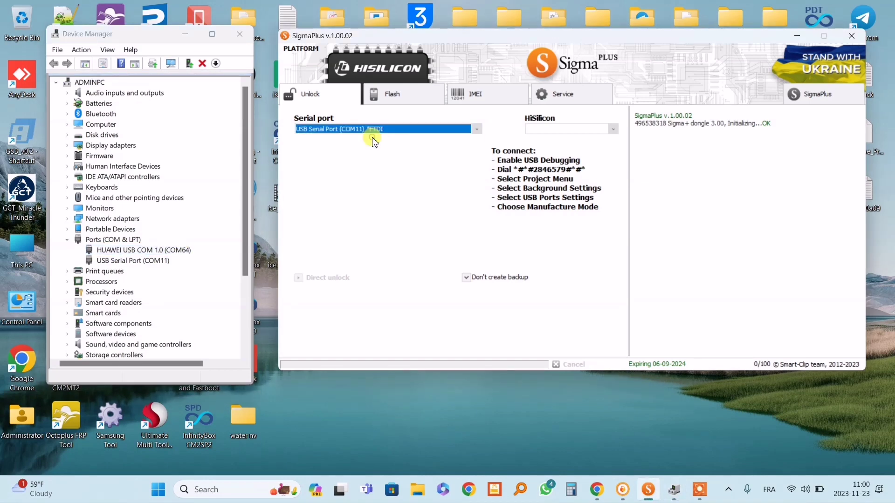
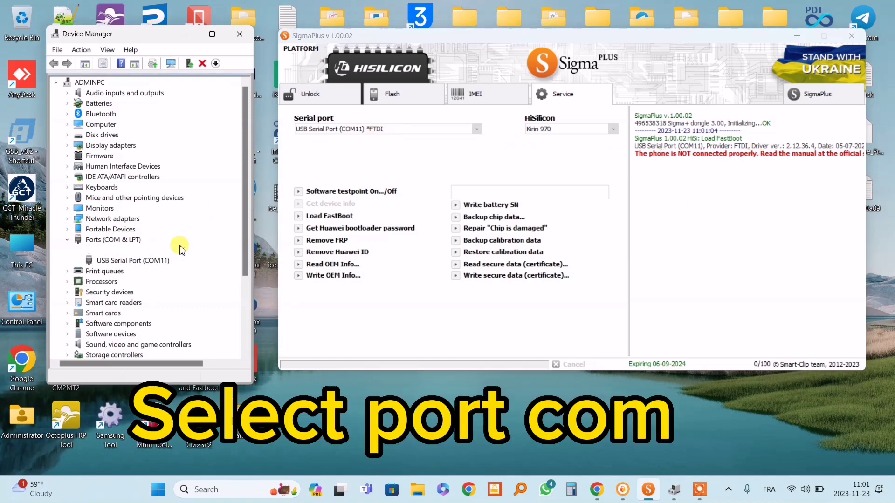
pyautogui.click(180, 250)
pyautogui.click(349, 130)
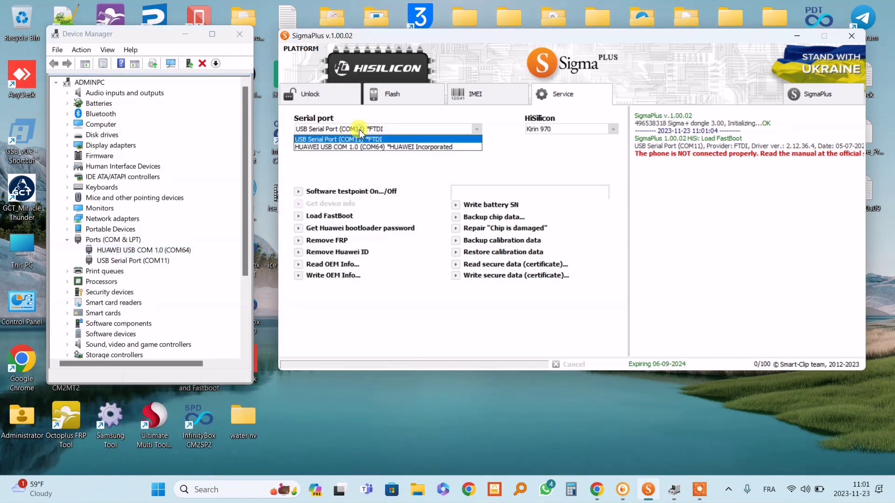
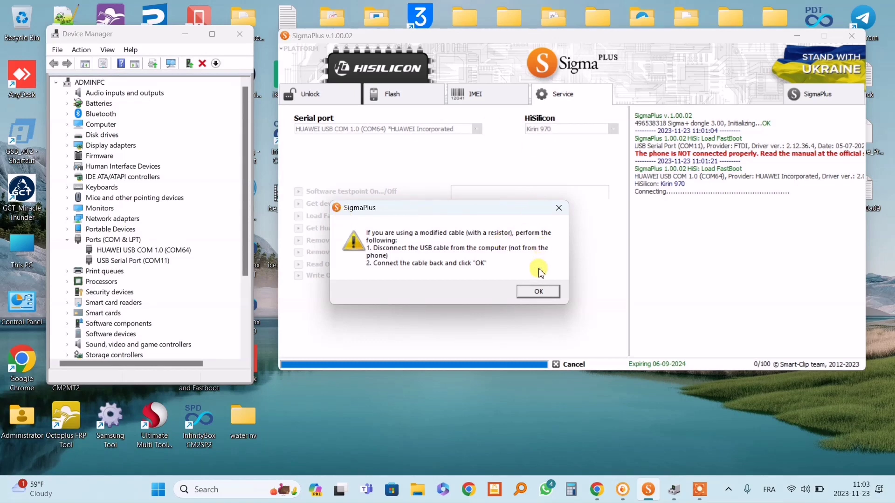
pyautogui.click(537, 292)
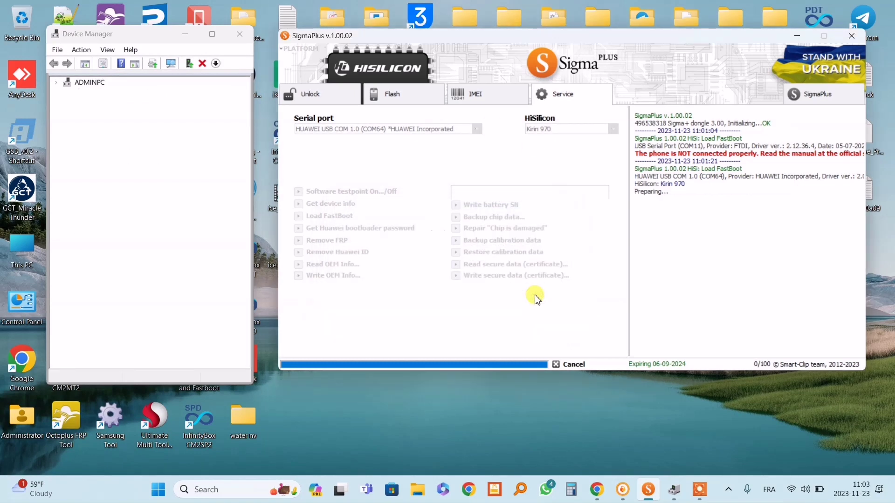
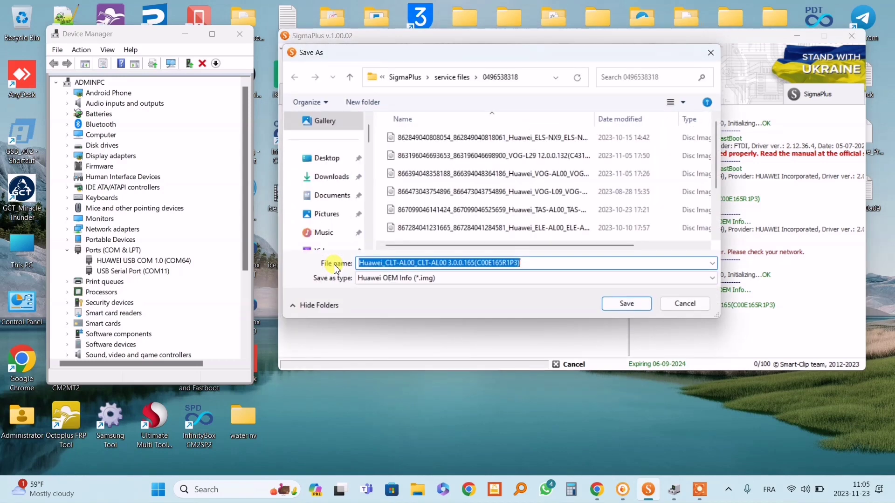
# - Save the phone's OEM info over the existing Huawei_CLT-AL00_CLT-AL00 3.0.0.165(C00E165R1P3).img and write that file back to the phone
pyautogui.click(624, 305)
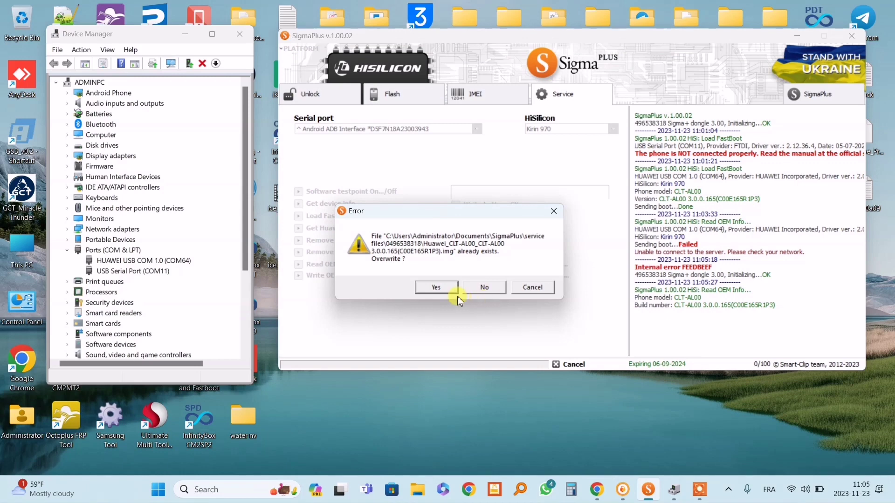
pyautogui.click(446, 288)
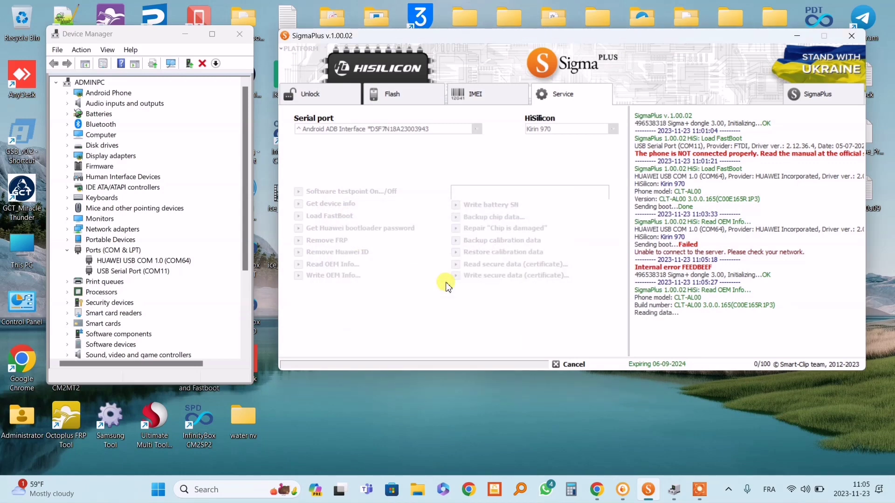
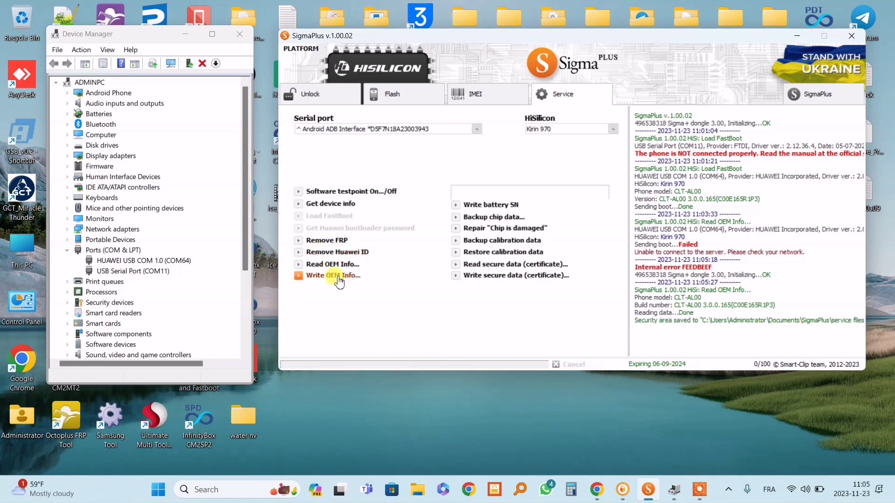
pyautogui.click(333, 275)
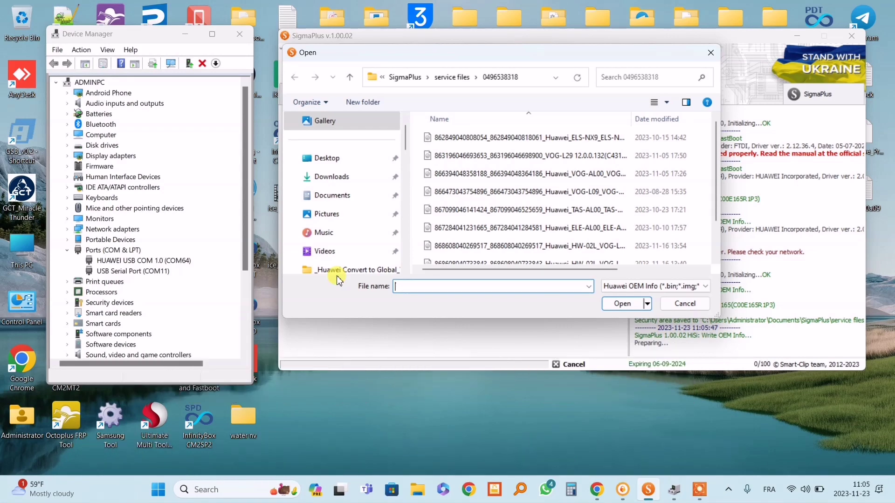
pyautogui.scroll(-1, 717, 261)
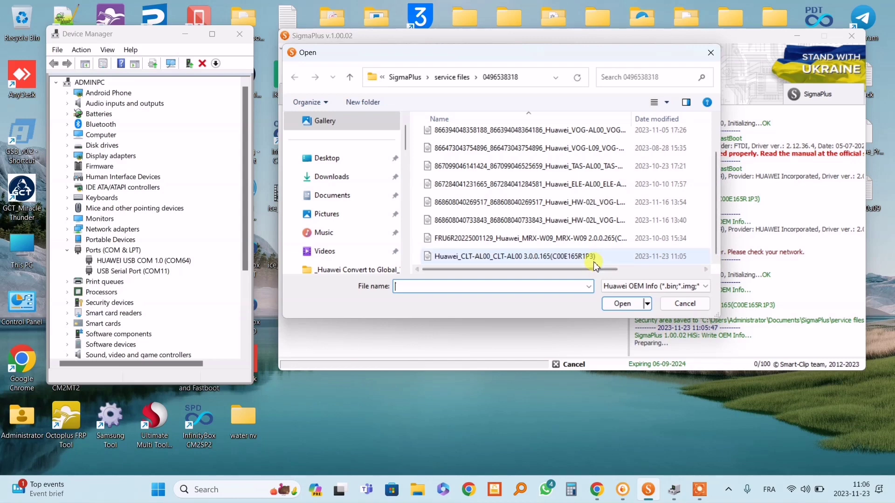
pyautogui.doubleClick(556, 257)
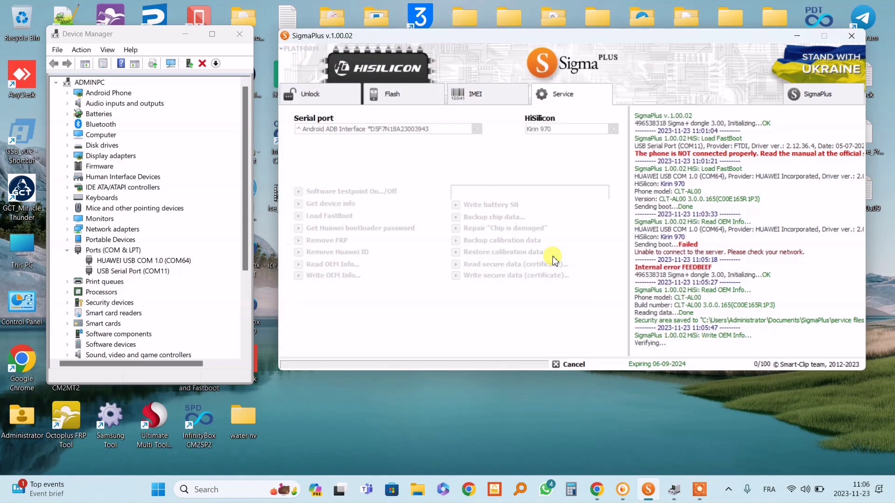
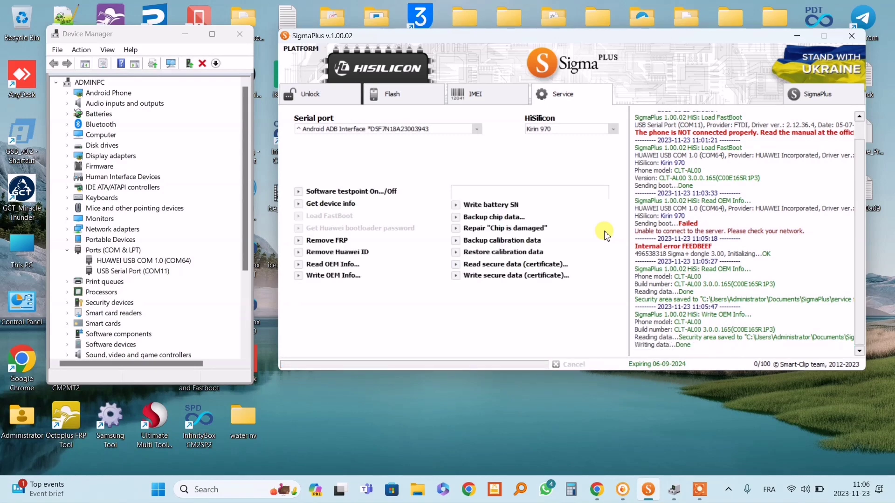
# - Enable the additional Huawei fields in the IMEI repair section and set the vendor to hw
pyautogui.click(475, 93)
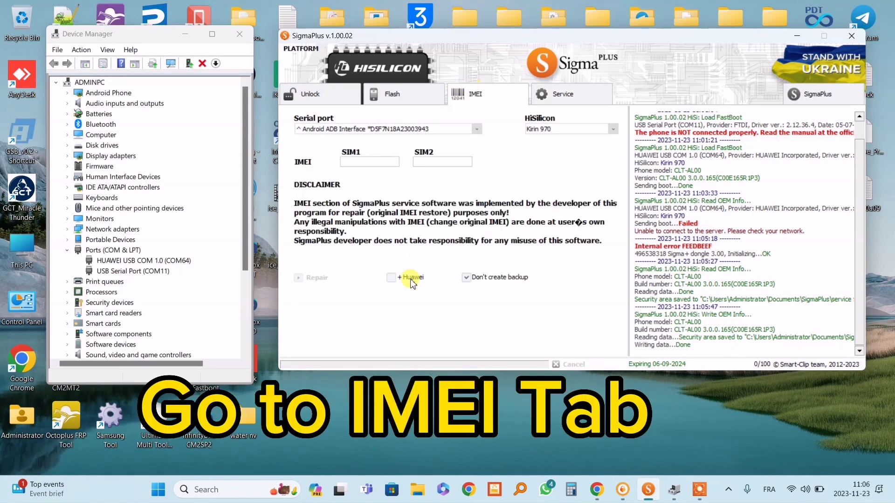
pyautogui.click(392, 278)
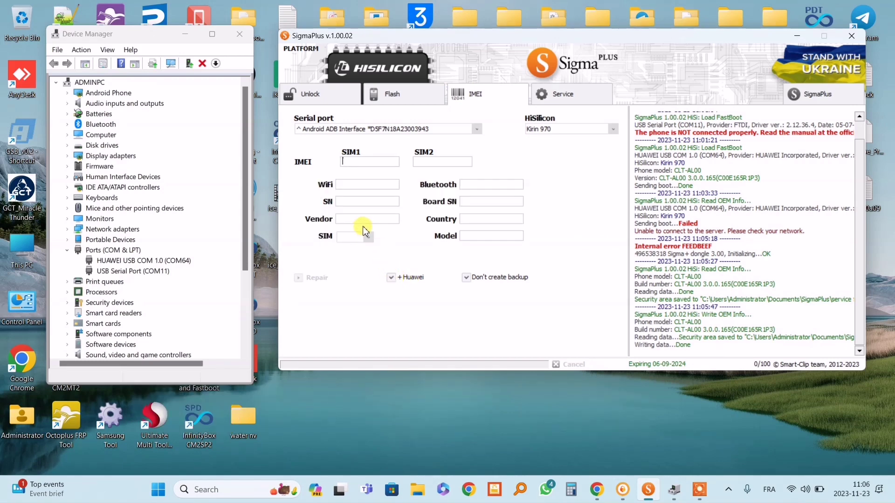
pyautogui.click(351, 216)
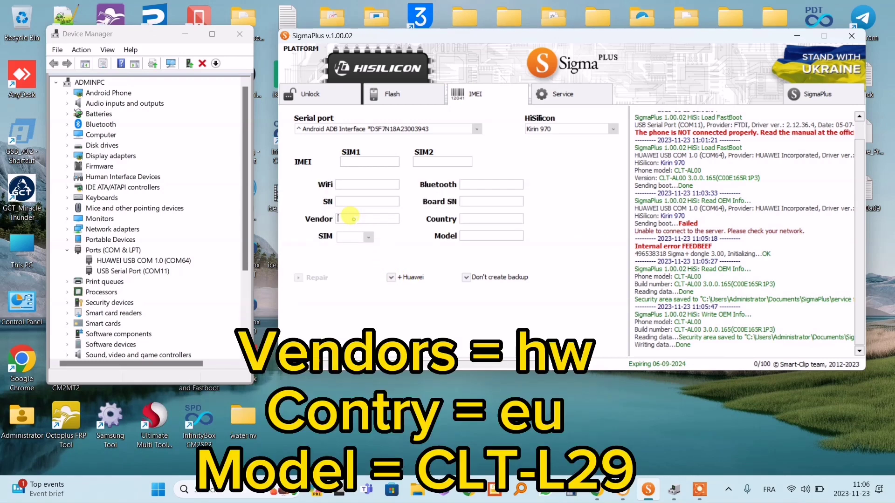
pyautogui.write('hw')
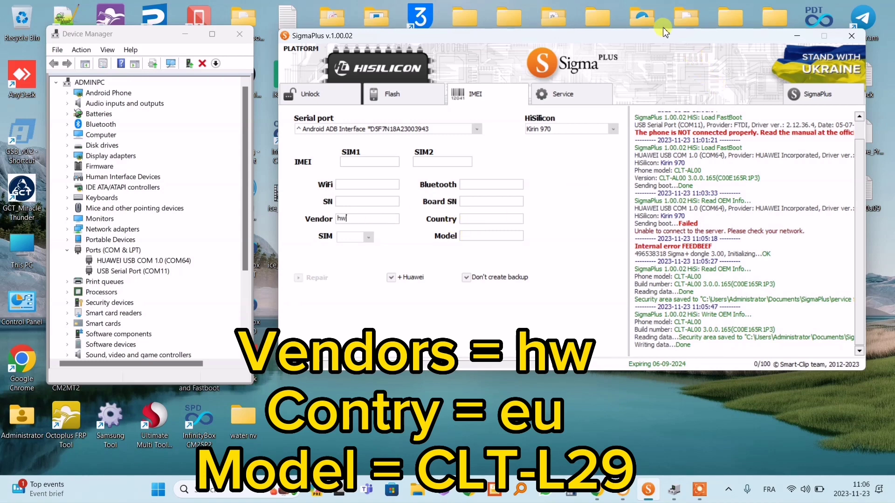
# - Open the dload folder of the clt-L29C 10.0.0.161(C432E3R1P3) firmware in the desktop's HUAWEI folder, checking inside update_sd_cust_CLT-L29_hw_eu
pyautogui.moveTo(655, 38); pyautogui.dragTo(658, 60)
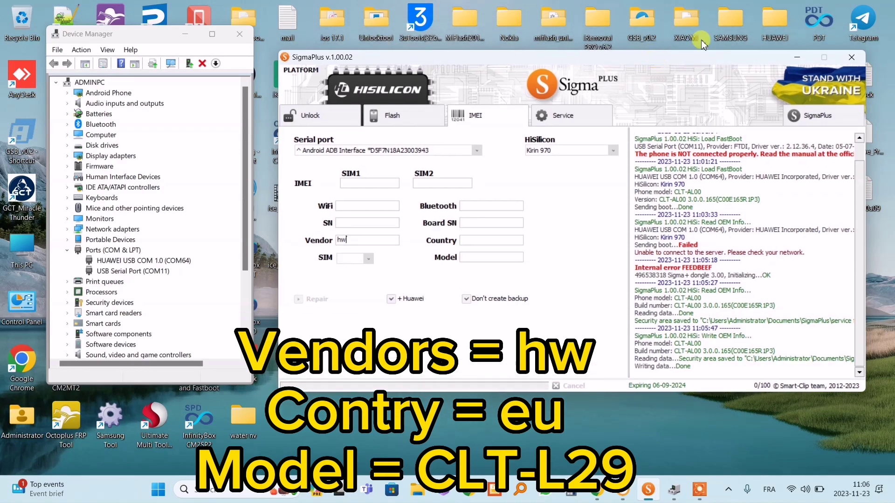
pyautogui.doubleClick(767, 25)
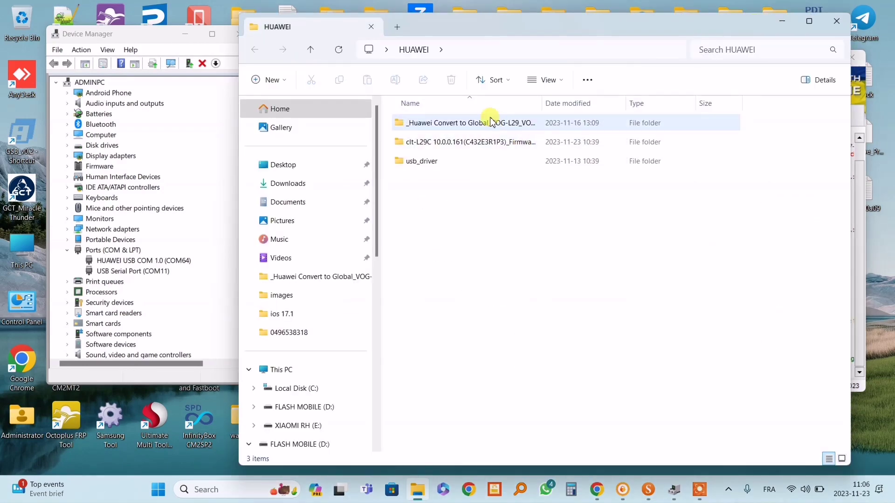
pyautogui.click(475, 145)
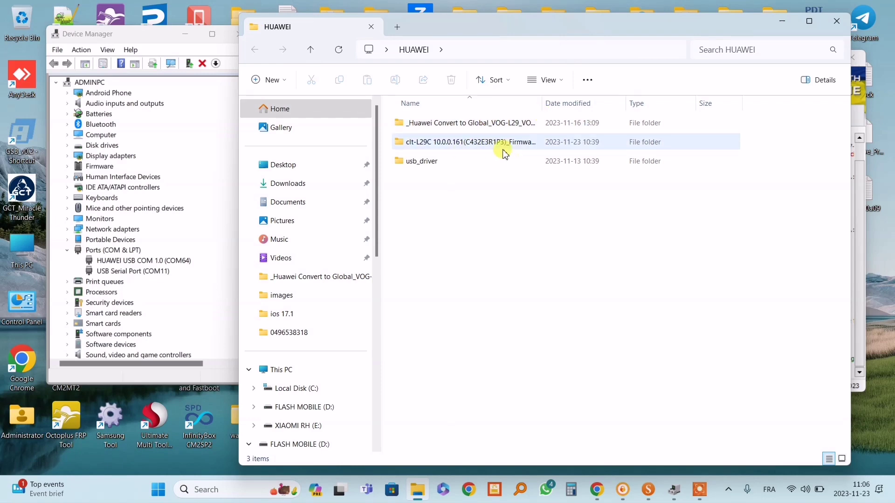
pyautogui.doubleClick(481, 144)
pyautogui.doubleClick(475, 138)
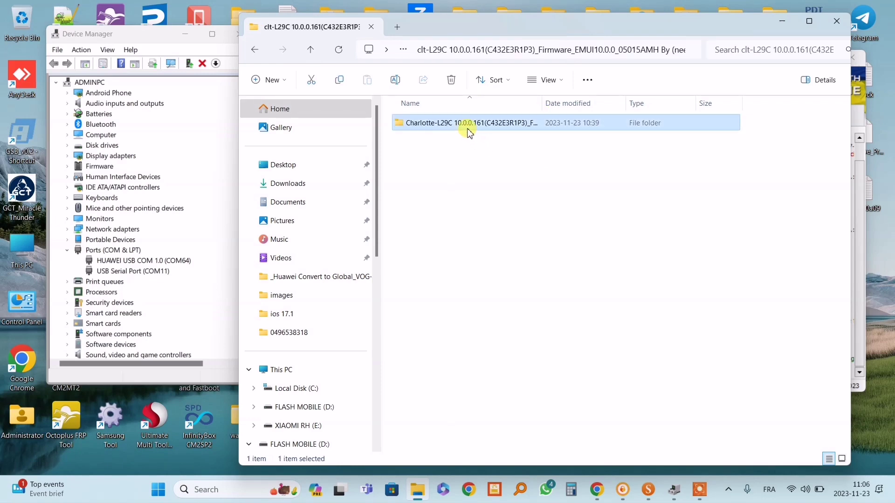
pyautogui.click(441, 142)
pyautogui.doubleClick(440, 142)
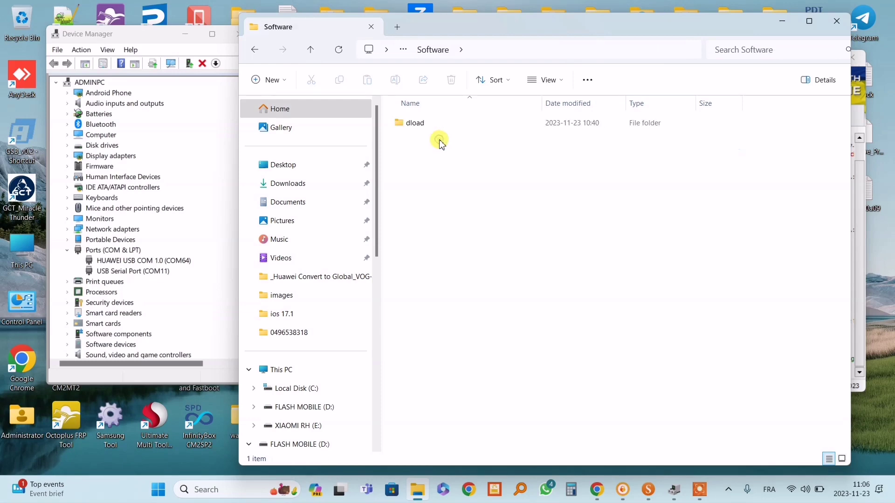
pyautogui.click(416, 124)
pyautogui.doubleClick(421, 125)
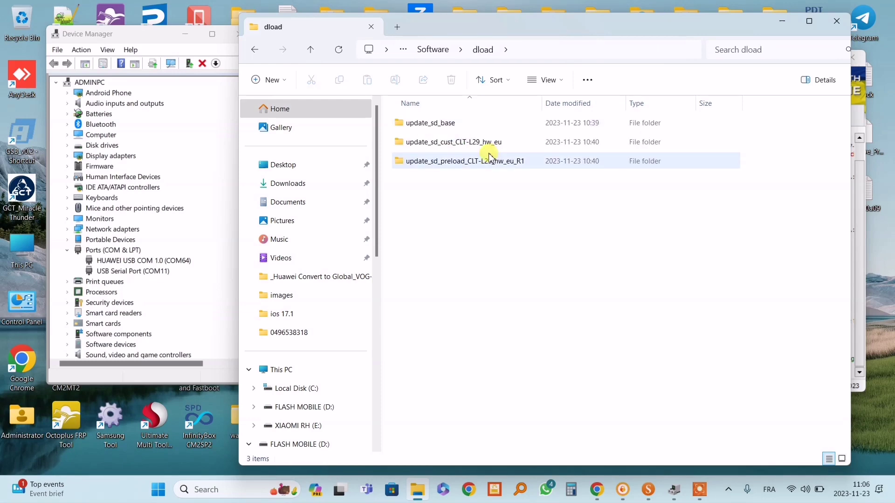
pyautogui.click(460, 146)
pyautogui.doubleClick(460, 146)
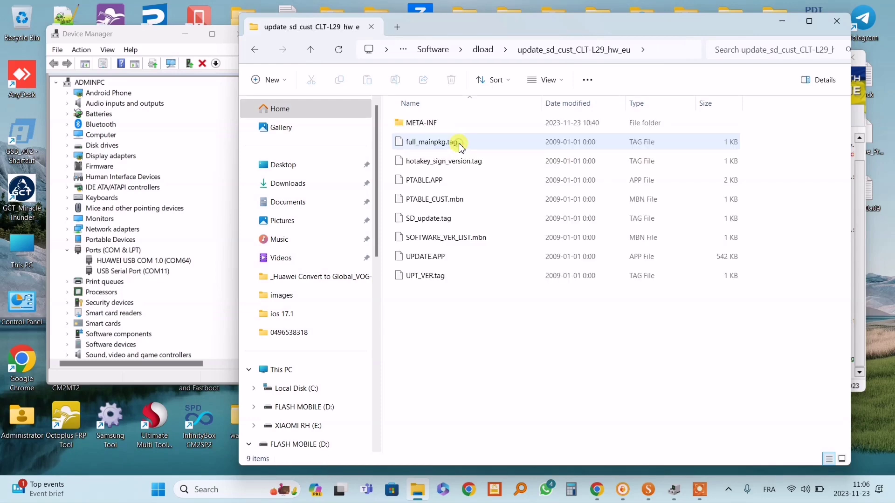
pyautogui.click(310, 50)
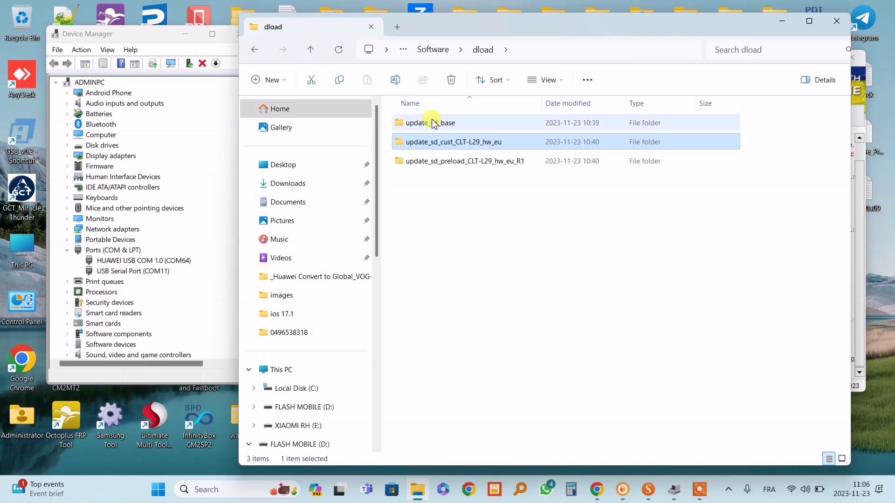
# - Copy CLT-L29 from the update_sd_cust_CLT-L29_hw_eu folder name and enter it as the model in SigmaPlus
pyautogui.click(470, 142)
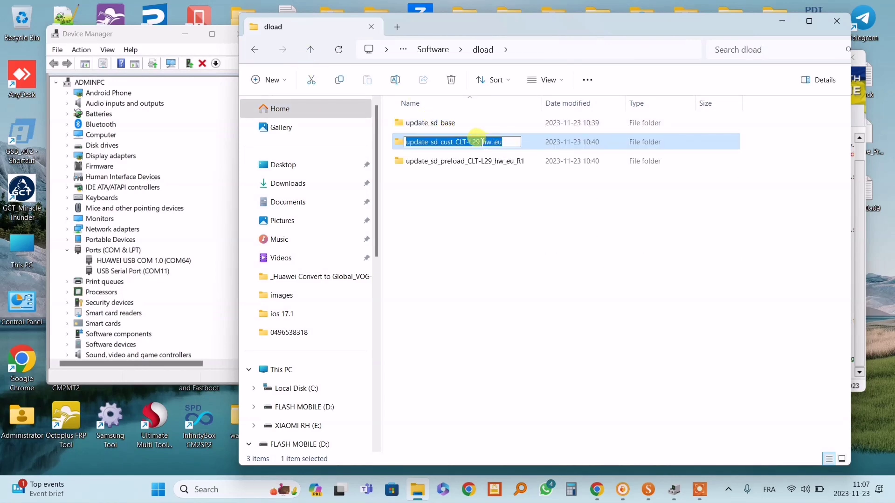
pyautogui.click(481, 142)
pyautogui.moveTo(479, 141); pyautogui.dragTo(455, 140)
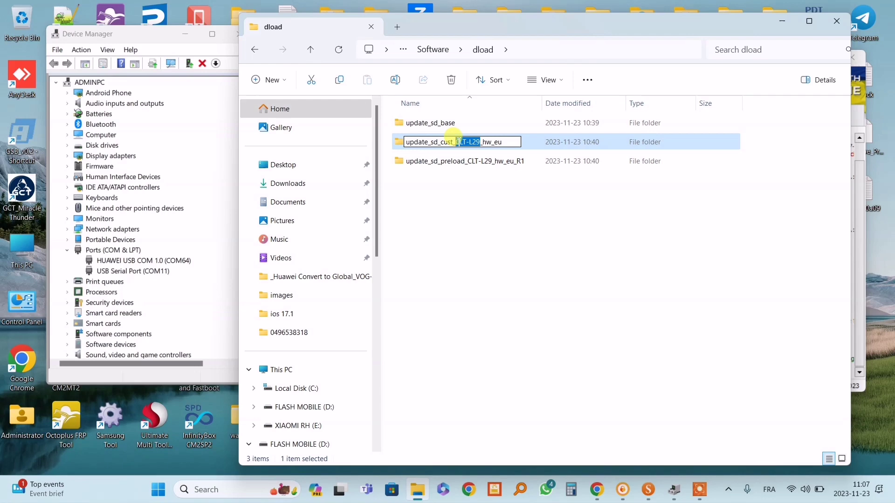
pyautogui.rightClick(457, 142)
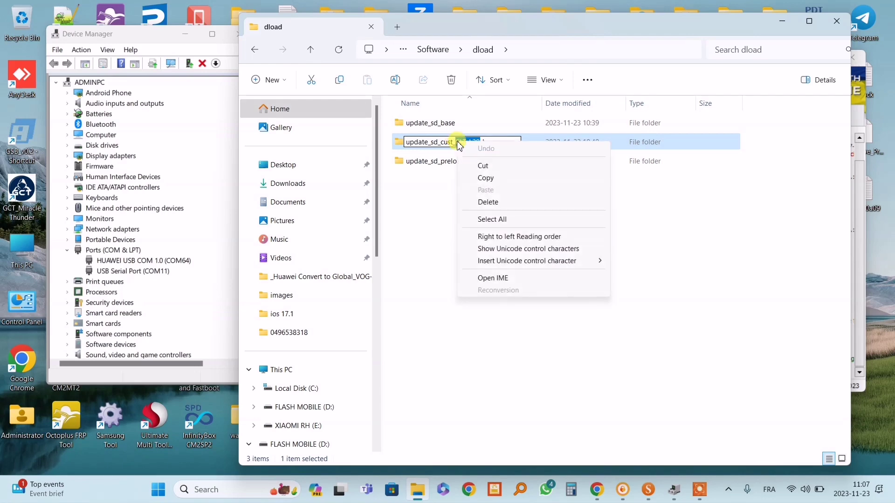
pyautogui.click(485, 178)
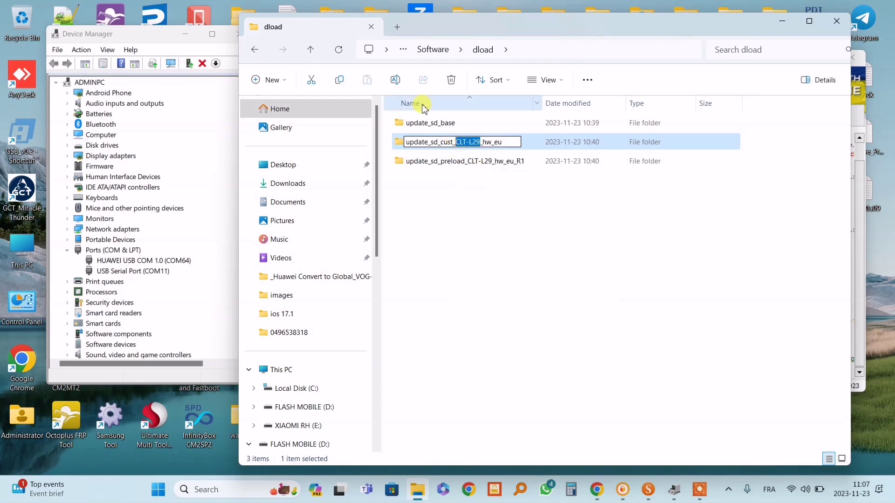
pyautogui.click(646, 490)
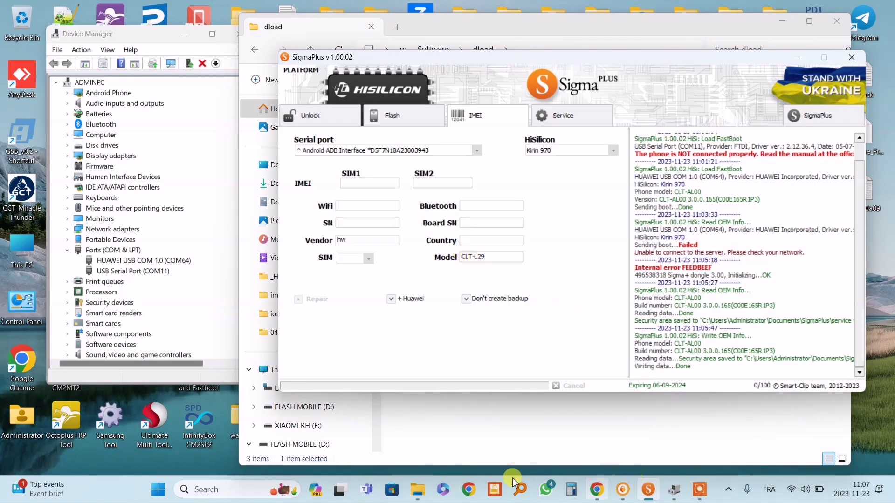
# - Copy eu from the end of the update_sd_cust folder name in File Explorer and enter it as the country in SigmaPlus
pyautogui.click(418, 488)
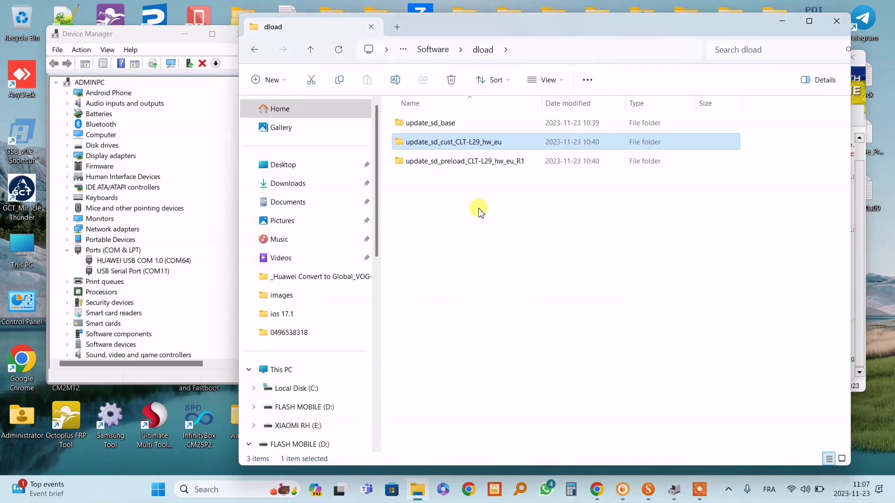
pyautogui.click(470, 145)
pyautogui.click(503, 142)
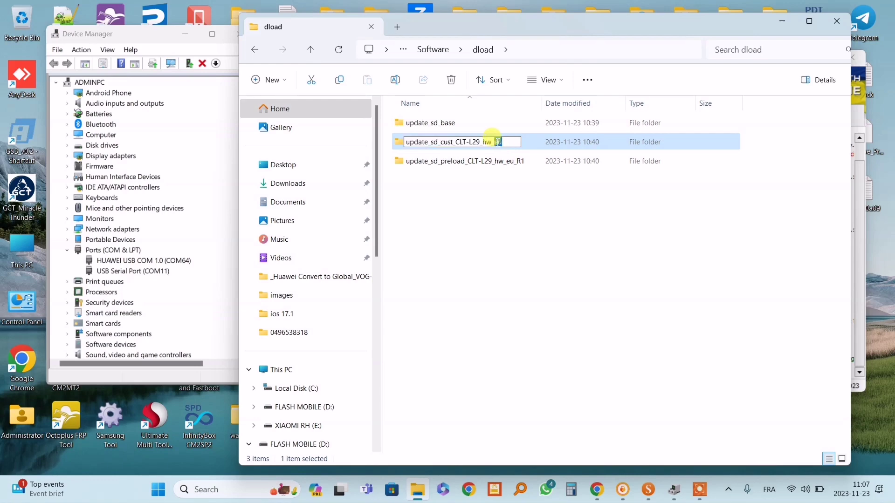
pyautogui.rightClick(497, 141)
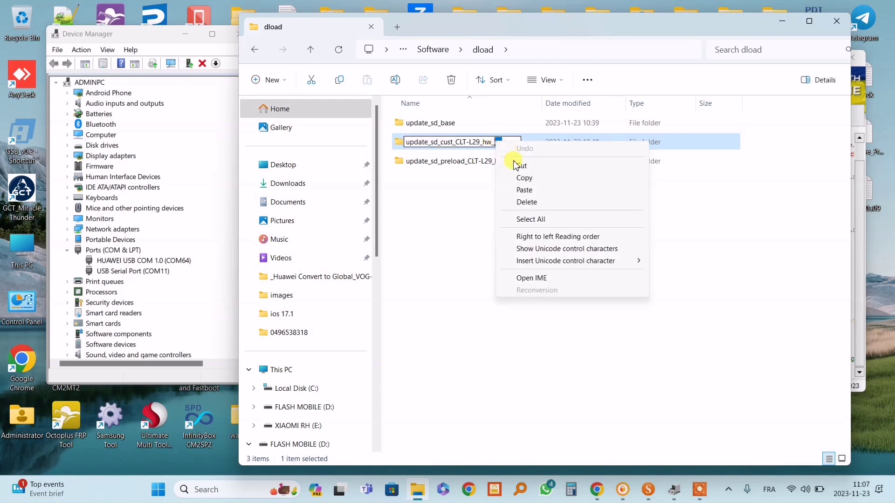
pyautogui.click(524, 179)
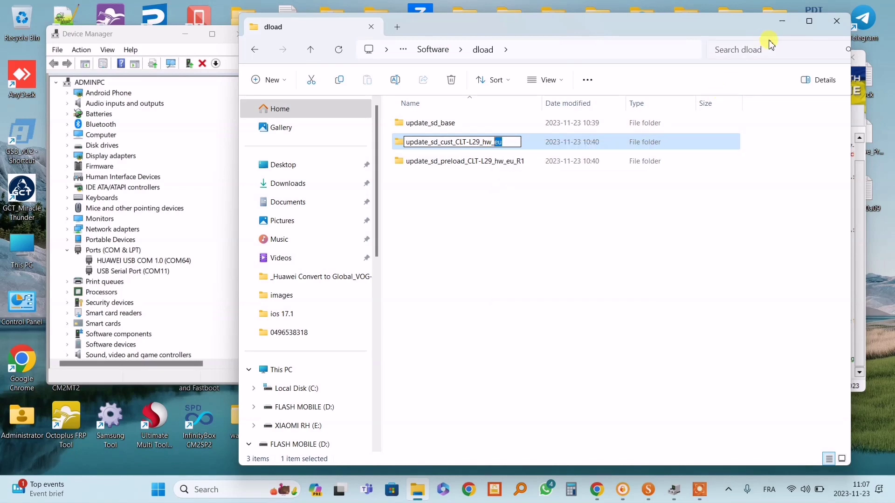
pyautogui.click(783, 24)
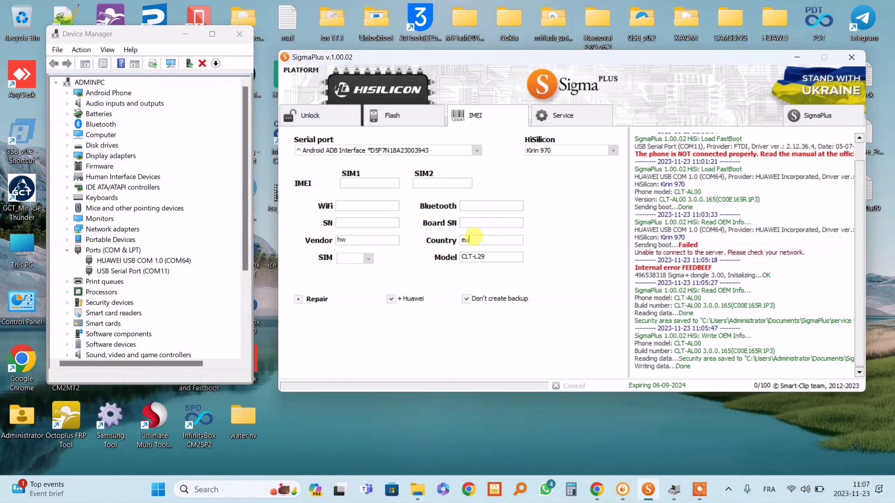
# - Repair the phone's vendor, country and model with the entered values and open the firmware flashing section
pyautogui.click(315, 300)
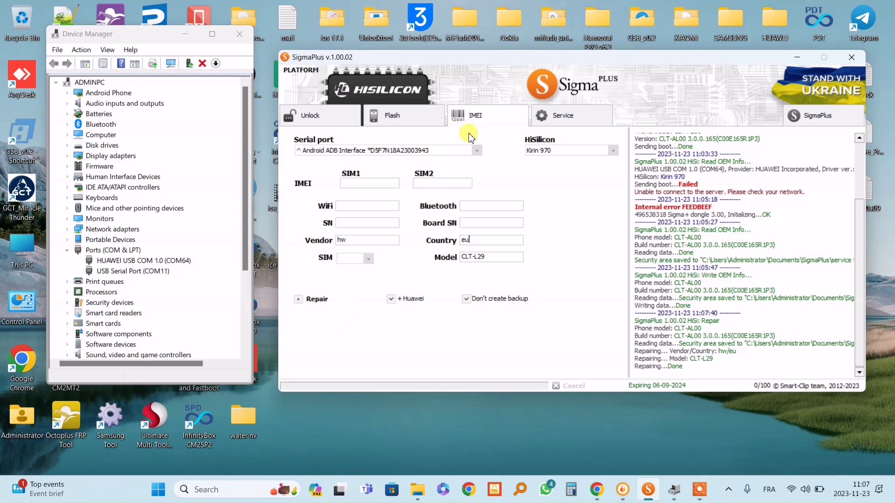
pyautogui.click(389, 115)
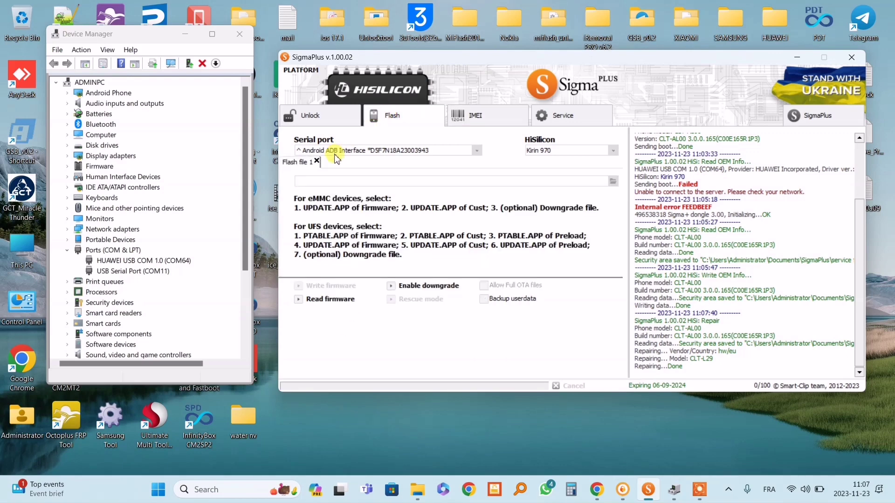
pyautogui.click(317, 161)
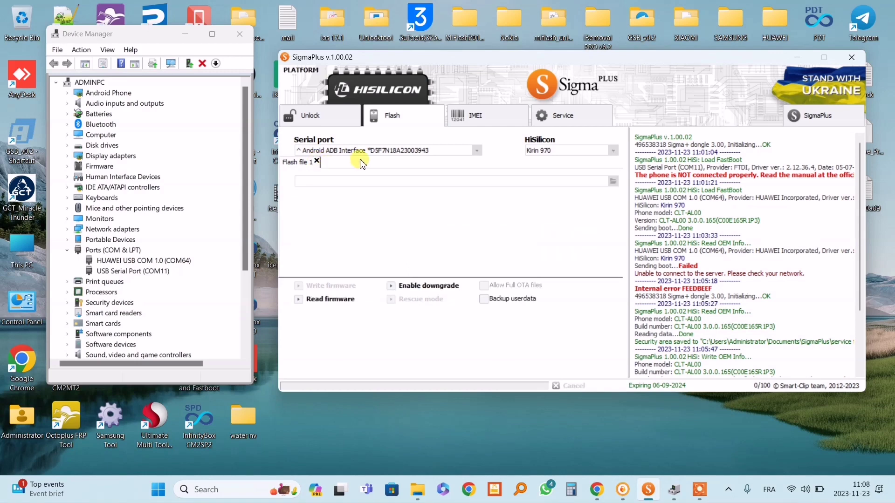
pyautogui.click(613, 182)
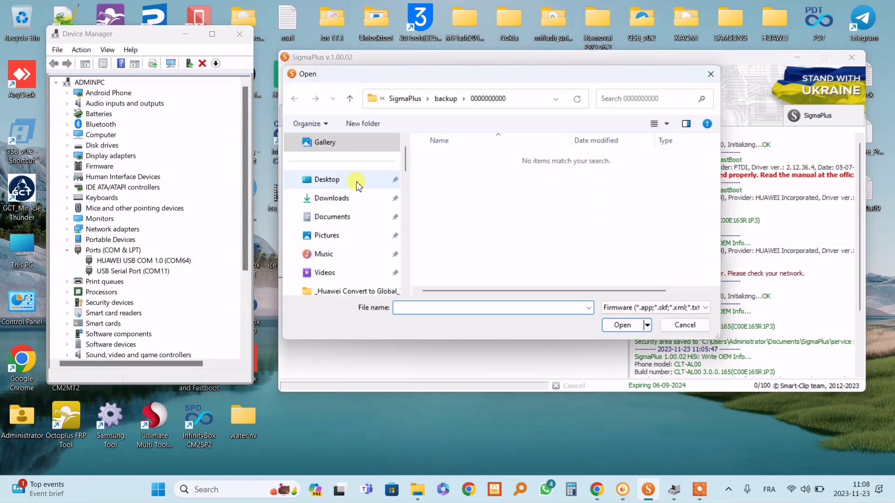
pyautogui.click(356, 185)
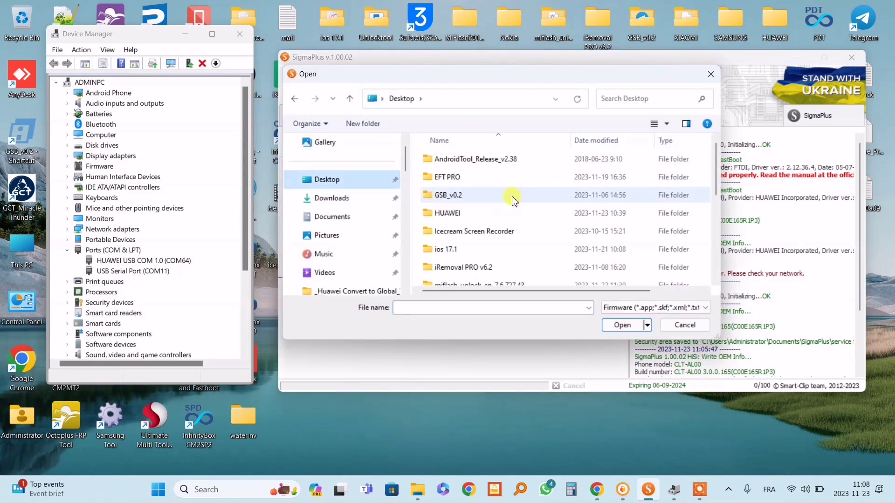
pyautogui.doubleClick(476, 213)
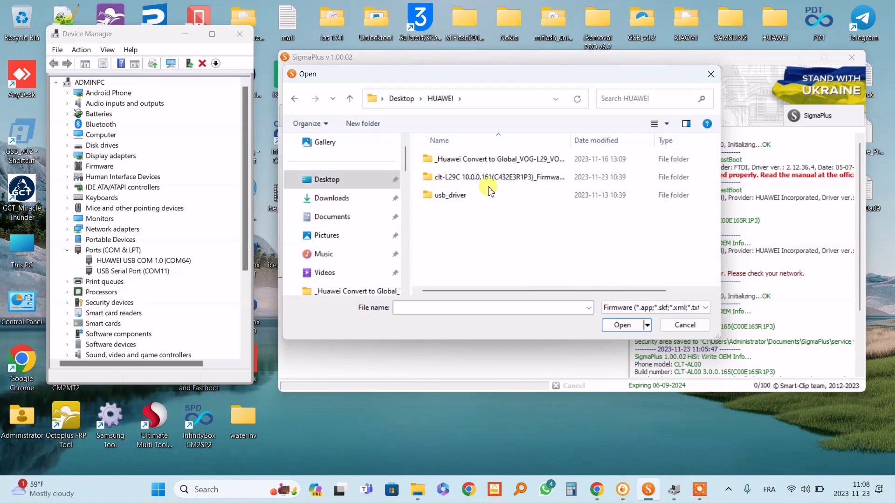
pyautogui.click(711, 75)
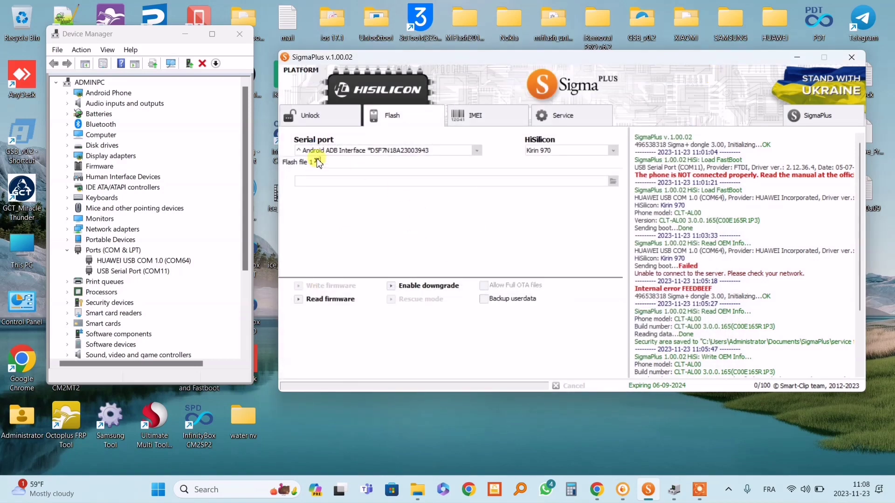
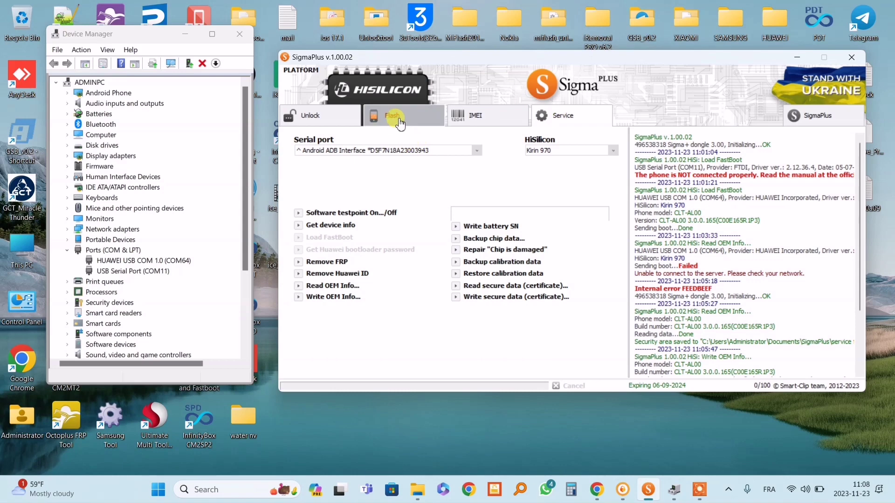
# - Check the internal memory type of the Huawei P20 Pro on its GSMArena page in Chrome and return to SigmaPlus's flashing section
pyautogui.click(397, 116)
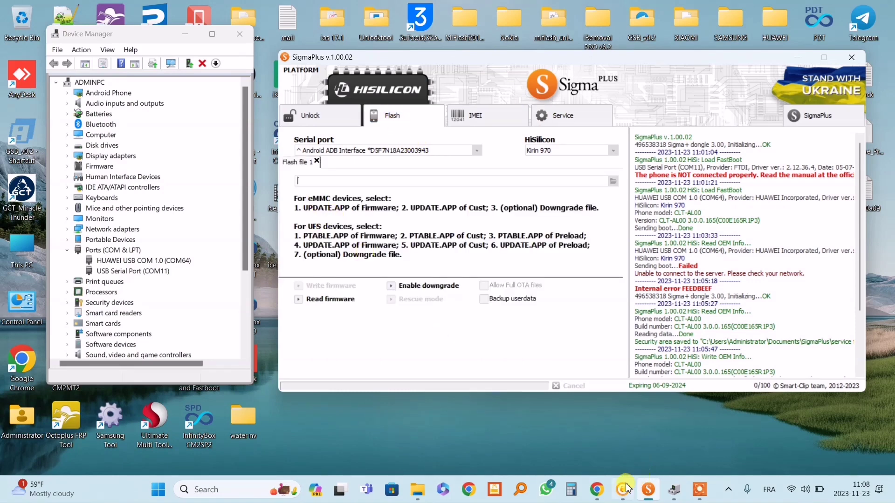
pyautogui.click(480, 373)
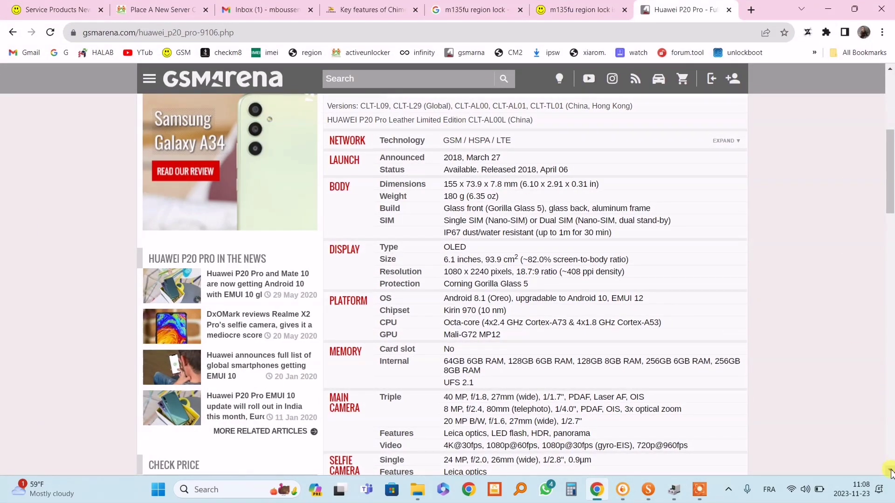
pyautogui.scroll(-1, 890, 471)
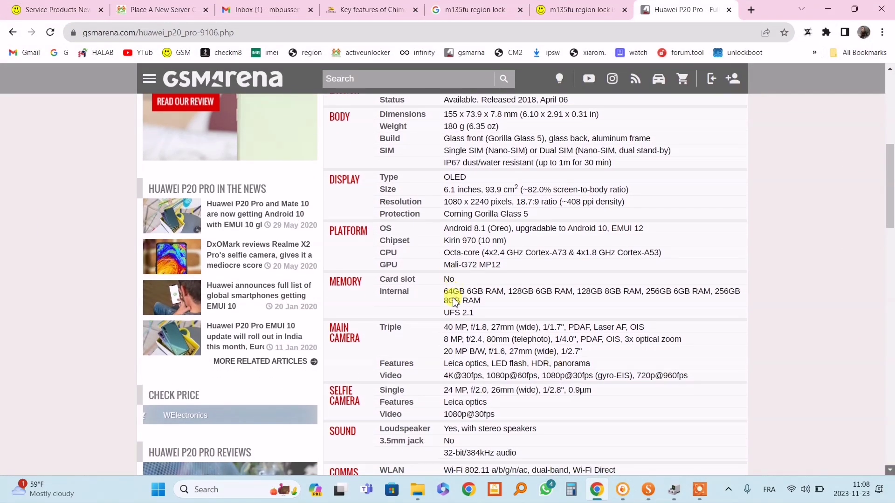
pyautogui.moveTo(444, 312); pyautogui.dragTo(474, 313)
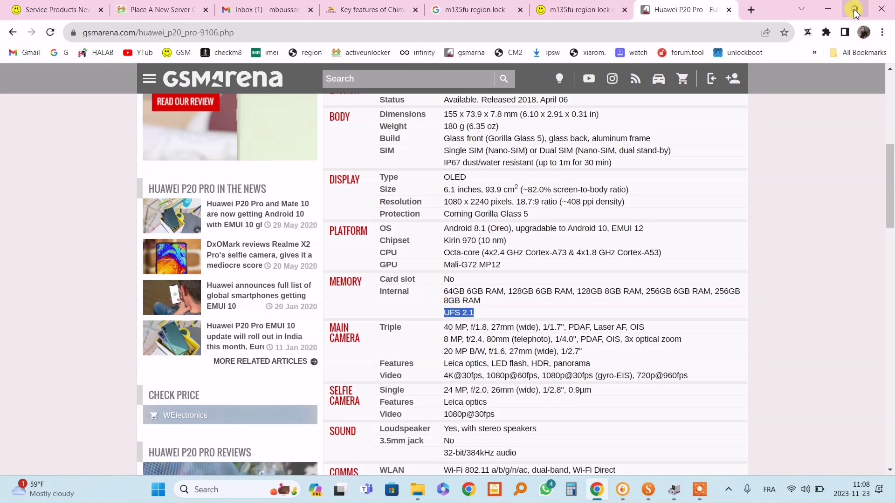
pyautogui.click(826, 10)
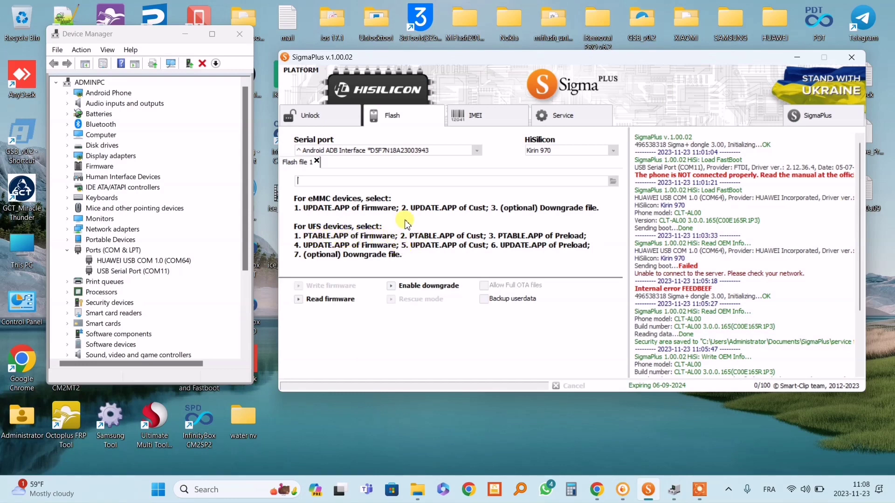
# - Load PTABLE.APP from the update_sd_base folder of the clt-L29C 10.0.0.161(C432E3R1P3) firmware in the desktop's HUAWEI folder as flash file 1
pyautogui.click(612, 183)
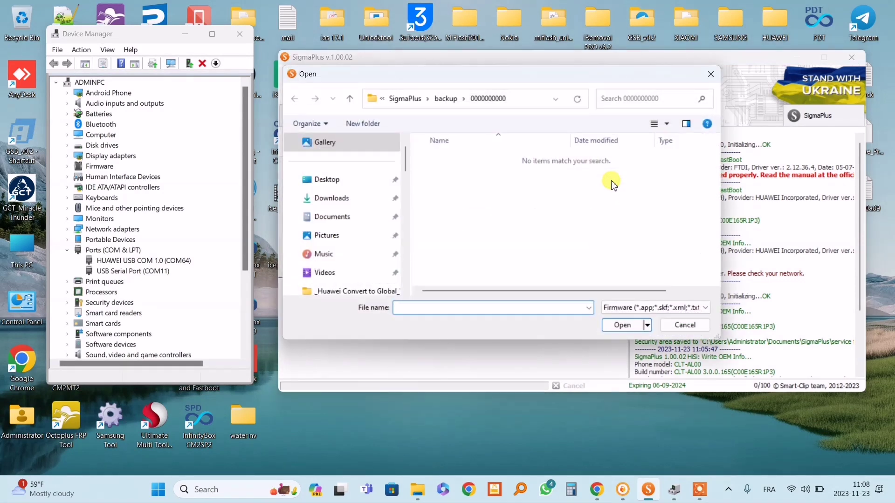
pyautogui.click(362, 184)
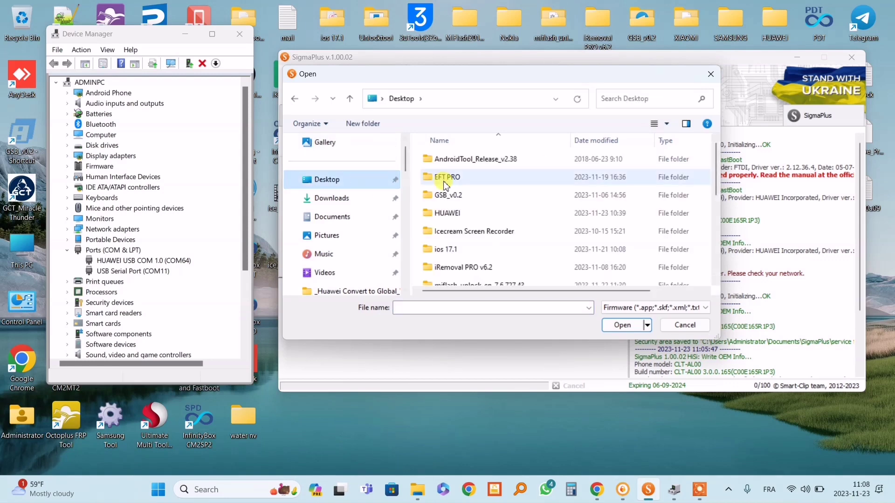
pyautogui.doubleClick(457, 212)
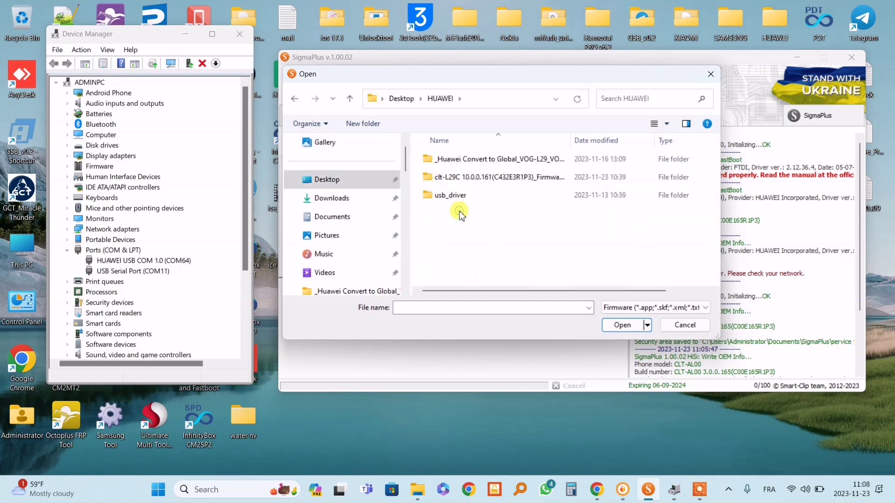
pyautogui.doubleClick(486, 180)
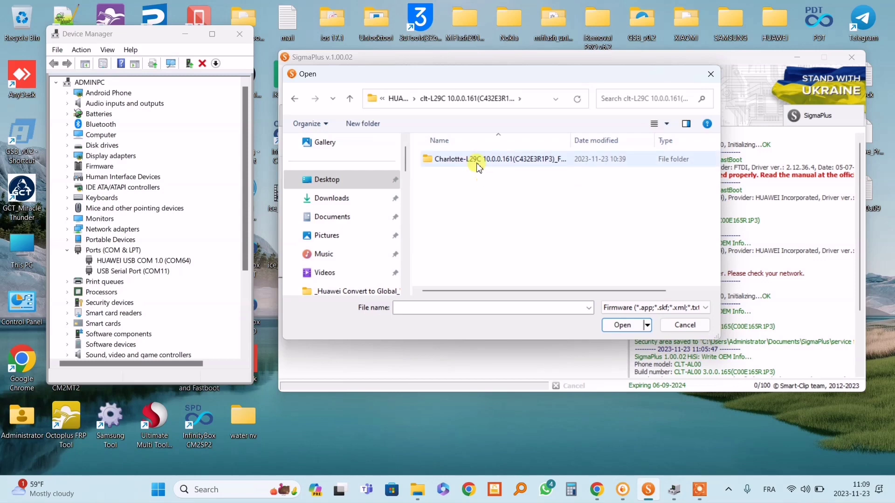
pyautogui.doubleClick(479, 161)
pyautogui.doubleClick(453, 177)
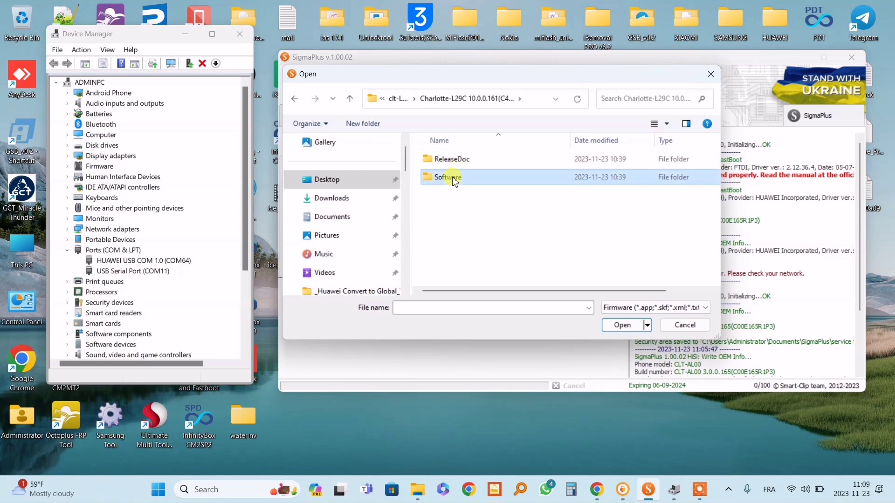
pyautogui.doubleClick(443, 160)
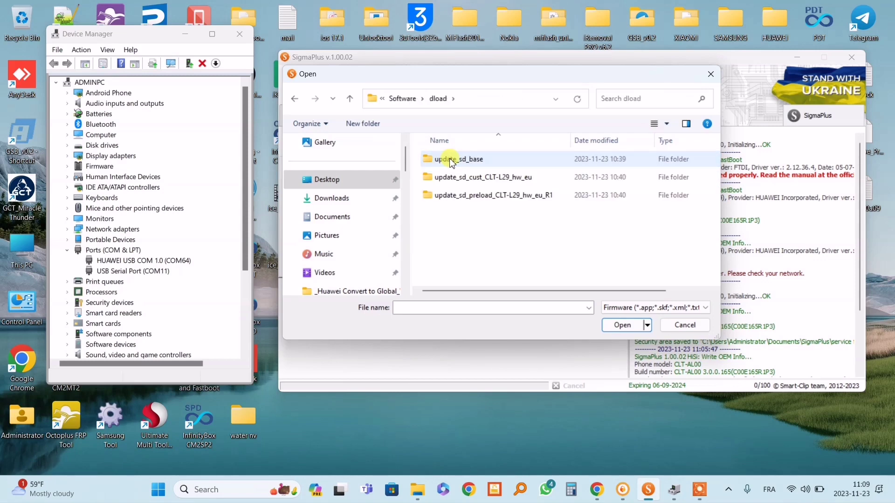
pyautogui.doubleClick(452, 159)
pyautogui.click(451, 178)
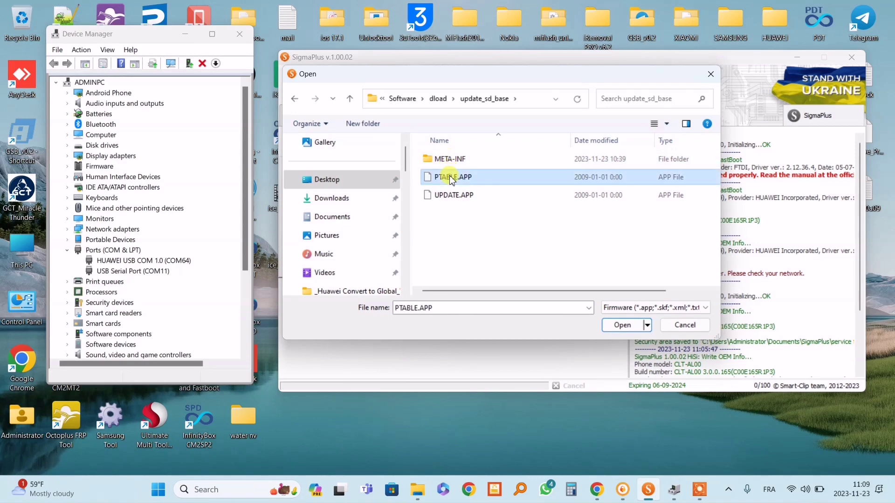
pyautogui.doubleClick(451, 178)
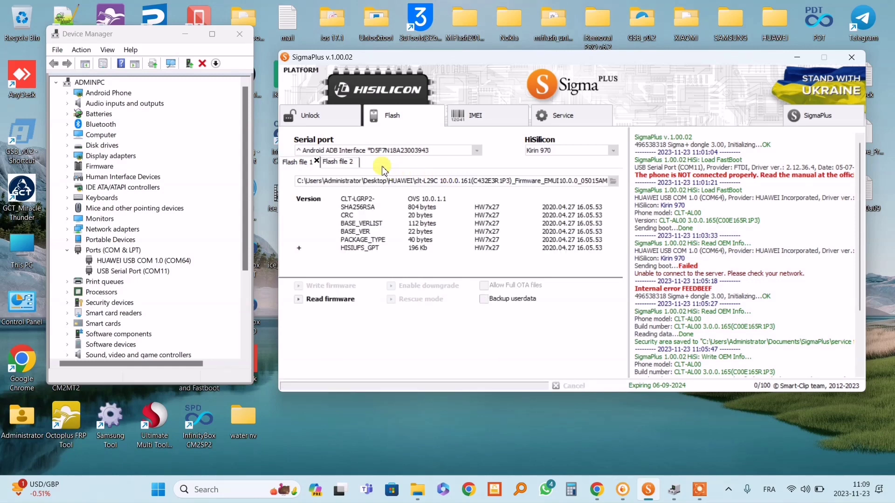
# - Load PTABLE.APP from the update_sd_cust_CLT-L29_hw_eu folder as flash file 2
pyautogui.click(349, 162)
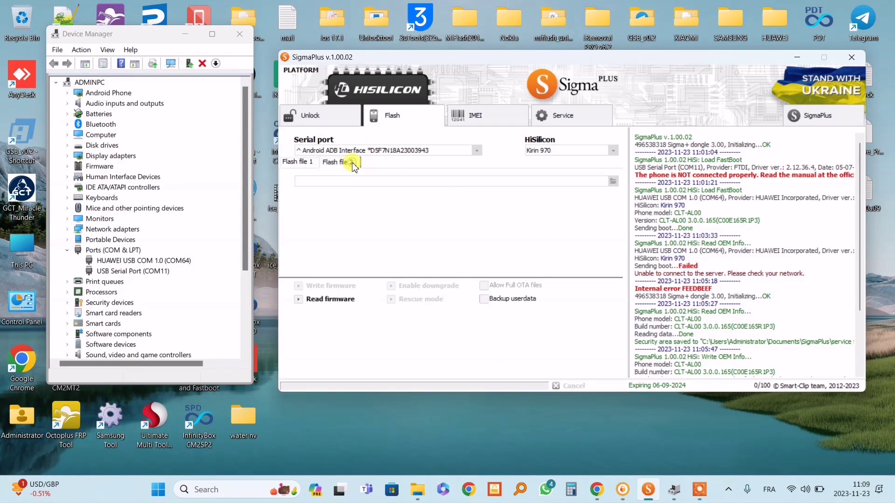
pyautogui.click(613, 183)
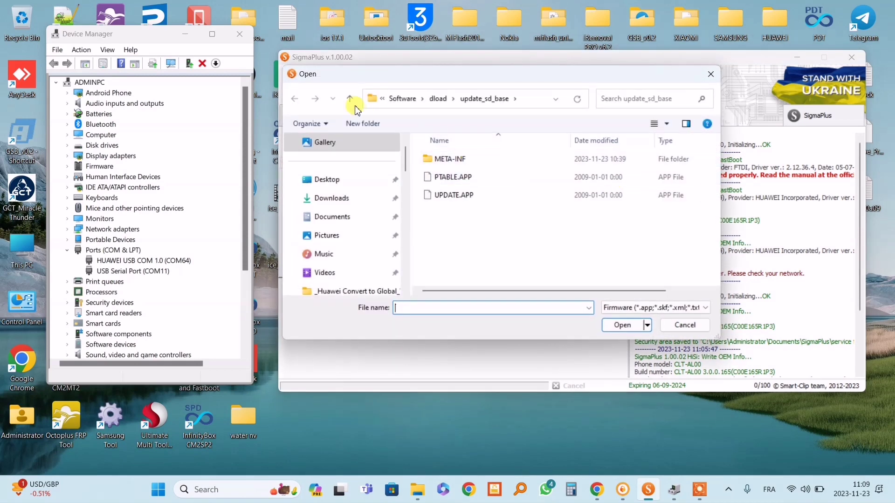
pyautogui.click(349, 98)
pyautogui.click(494, 183)
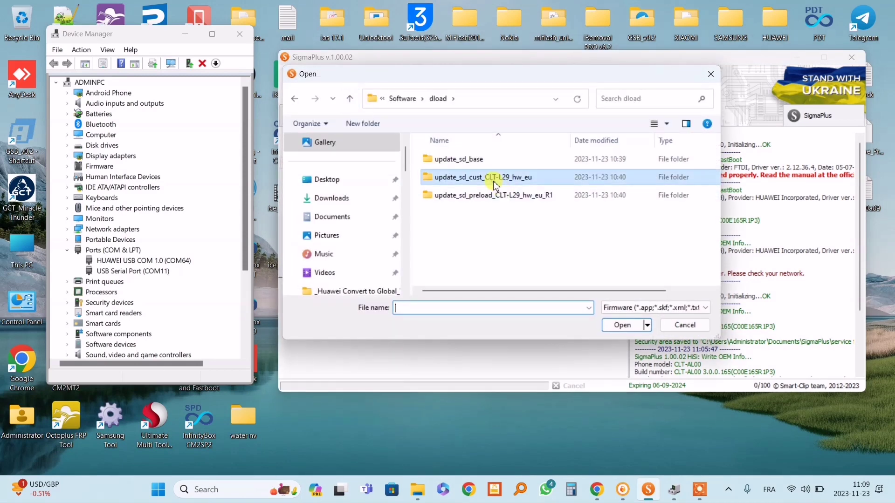
pyautogui.doubleClick(494, 178)
pyautogui.doubleClick(466, 178)
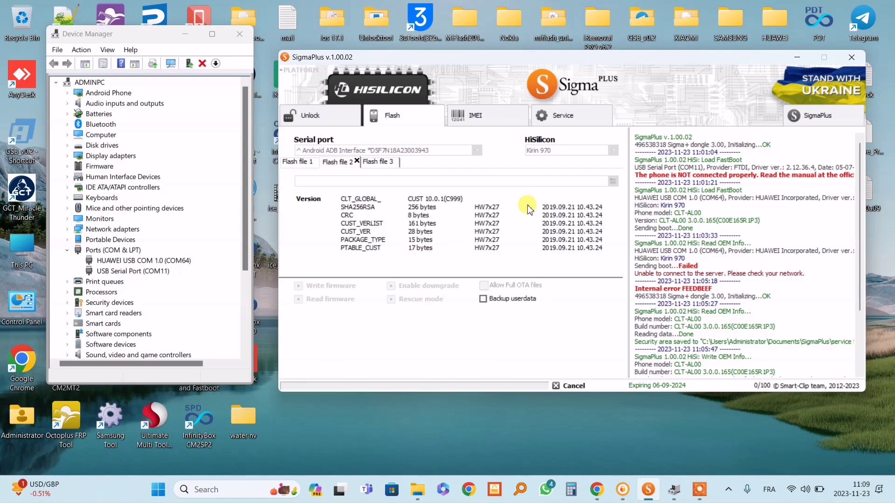
# - Load PTABLE.APP from the update_sd_preload_CLT-L29_hw_eu_R1 folder as flash file 3
pyautogui.click(390, 163)
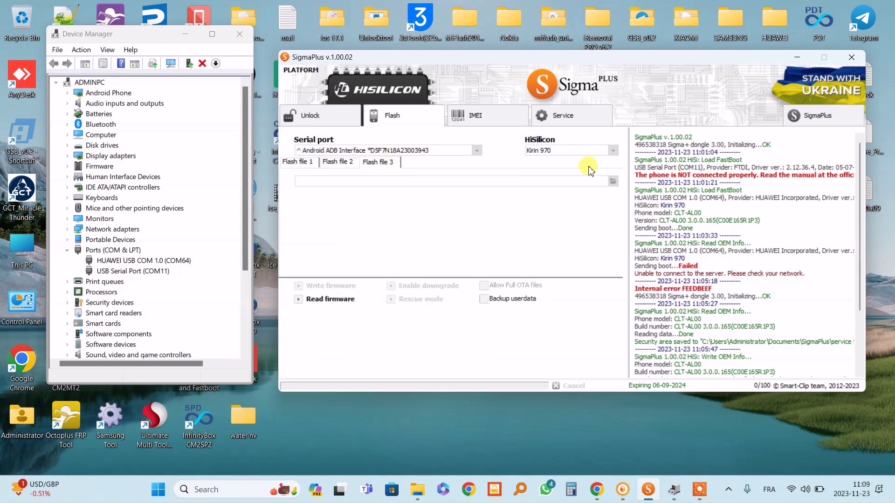
pyautogui.click(612, 181)
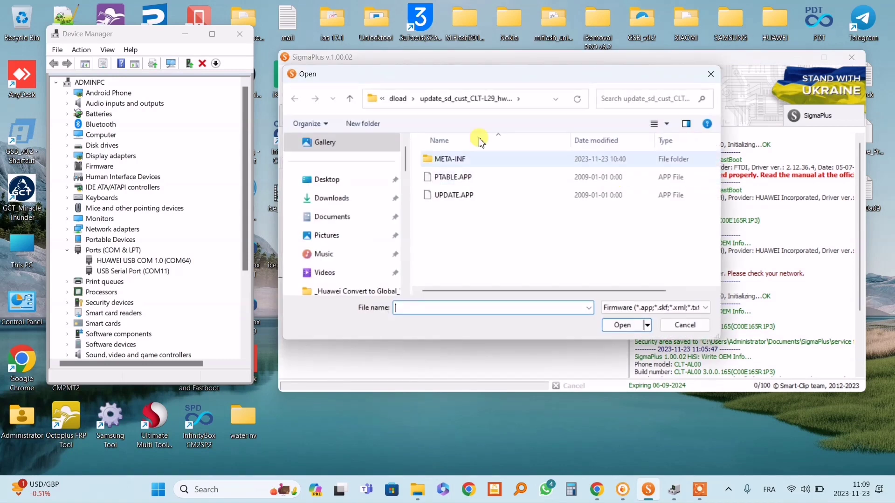
pyautogui.click(351, 99)
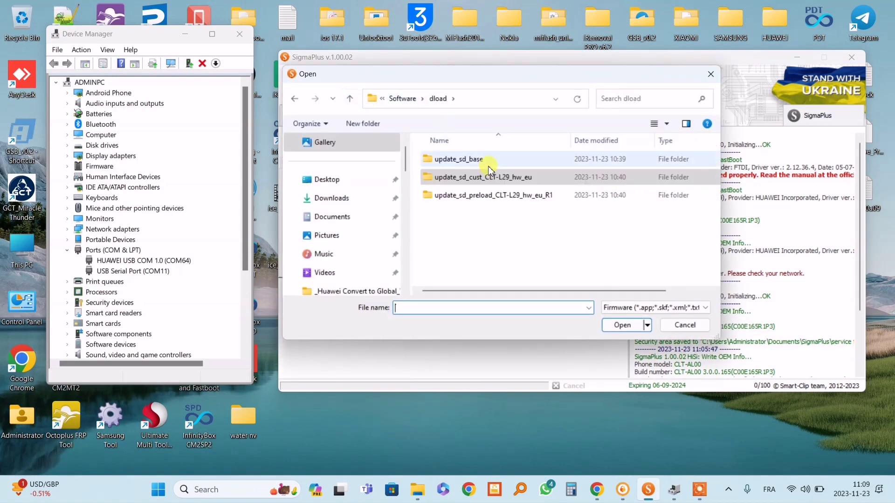
pyautogui.doubleClick(485, 196)
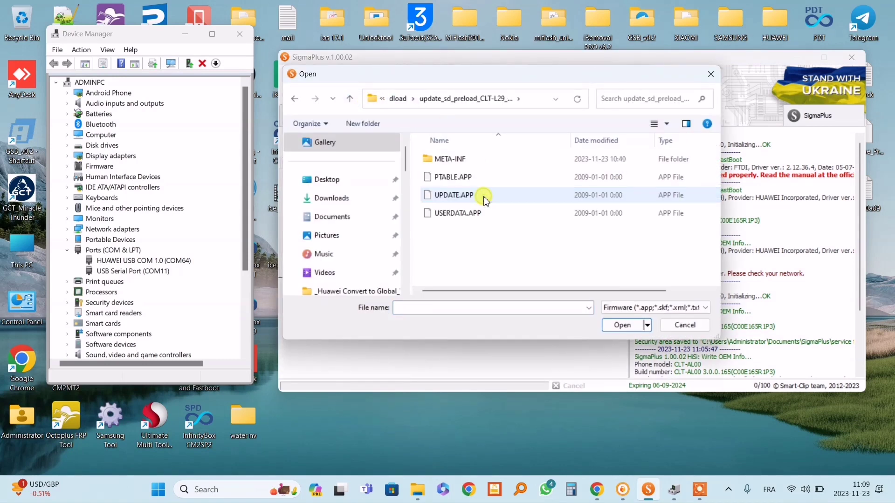
pyautogui.doubleClick(459, 176)
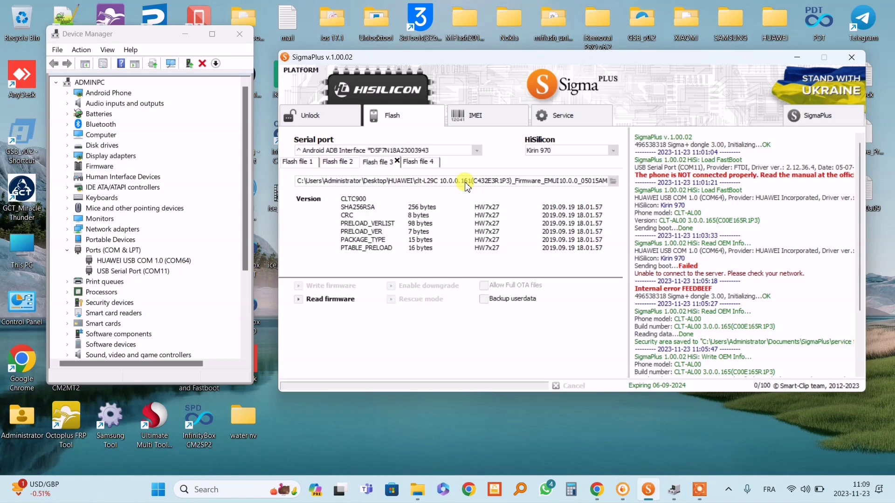
# - Load UPDATE.APP from the update_sd_base folder as flash file 4
pyautogui.click(421, 162)
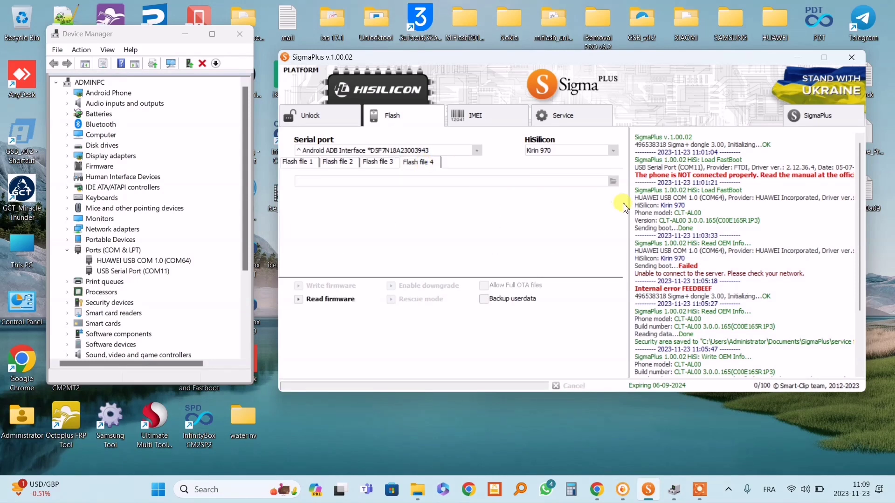
pyautogui.click(612, 182)
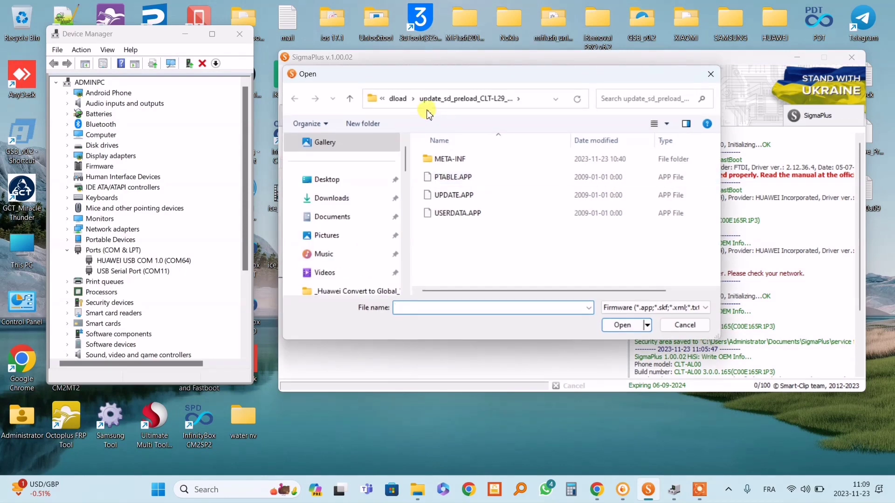
pyautogui.click(350, 98)
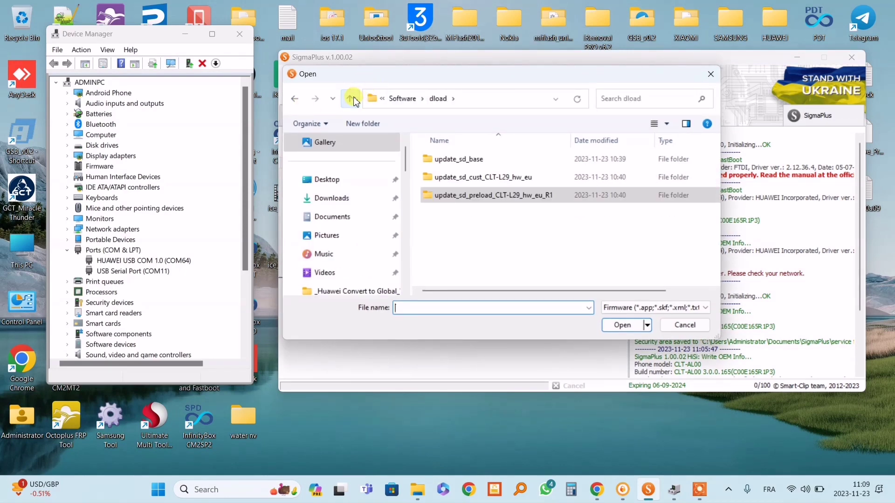
pyautogui.doubleClick(447, 159)
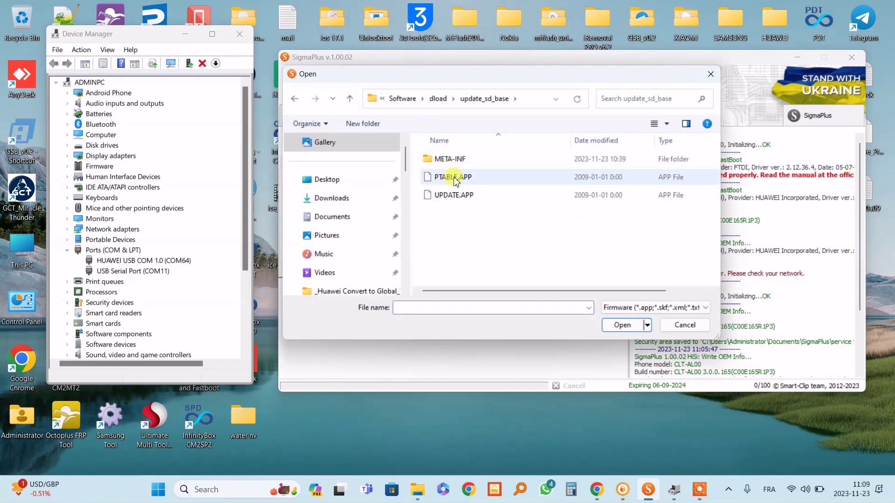
pyautogui.doubleClick(449, 194)
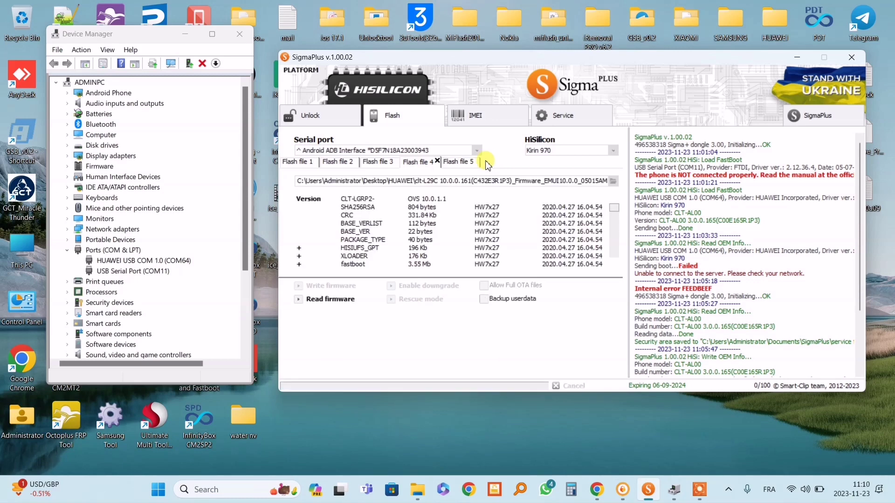
# - Load UPDATE.APP from the update_sd_cust_CLT-L29_hw_eu folder as flash file 5
pyautogui.click(465, 165)
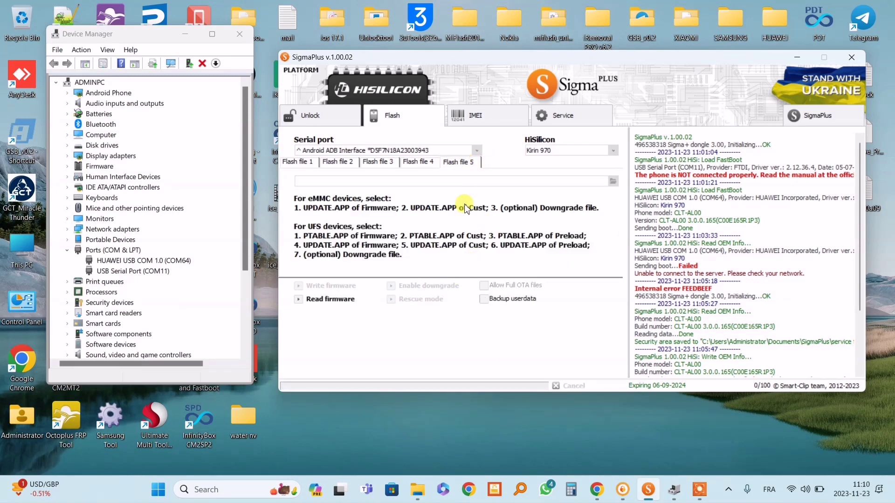
pyautogui.click(613, 181)
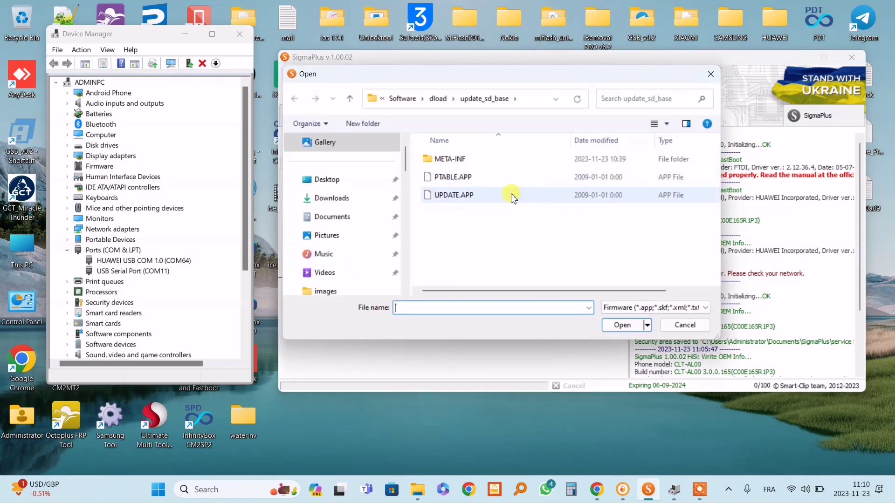
pyautogui.click(352, 98)
pyautogui.doubleClick(463, 177)
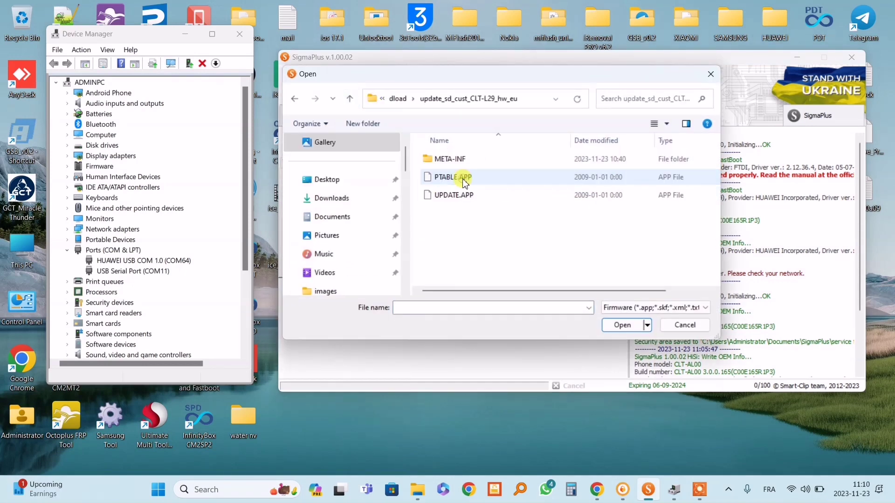
pyautogui.click(465, 180)
pyautogui.click(461, 198)
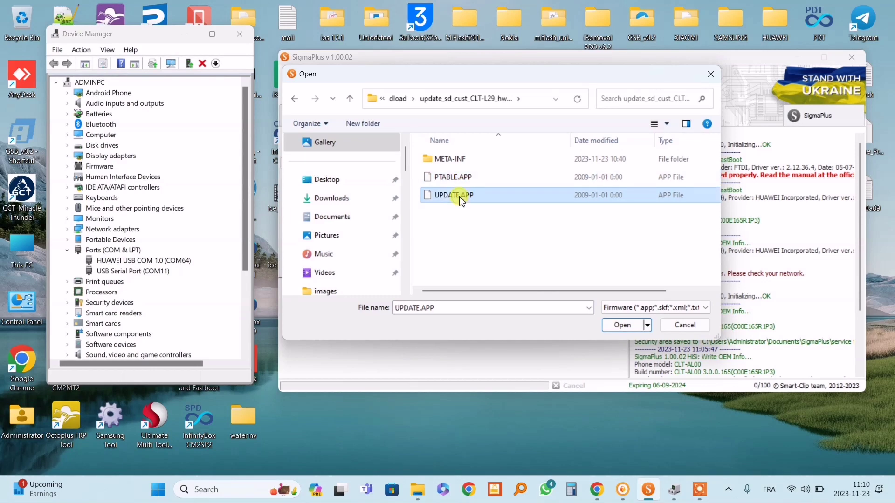
pyautogui.doubleClick(461, 197)
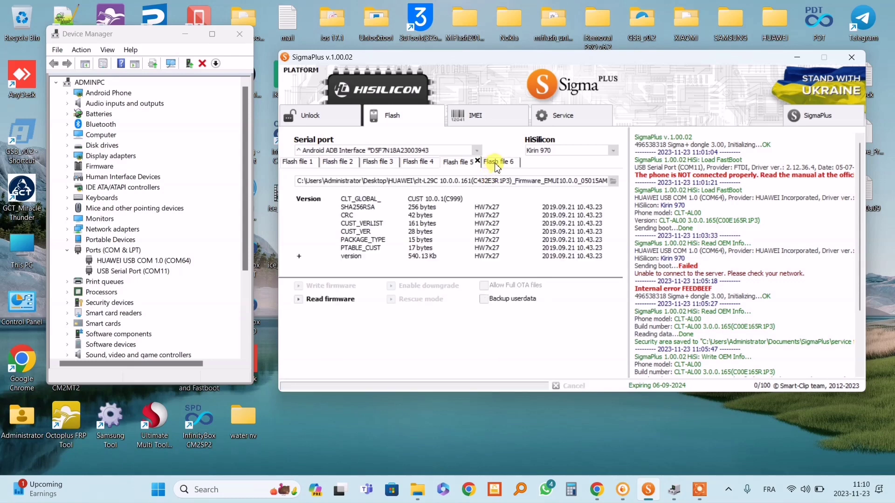
# - Load UPDATE.APP from the update_sd_preload_CLT-L29_hw_eu_R1 folder as flash file 6
pyautogui.click(497, 164)
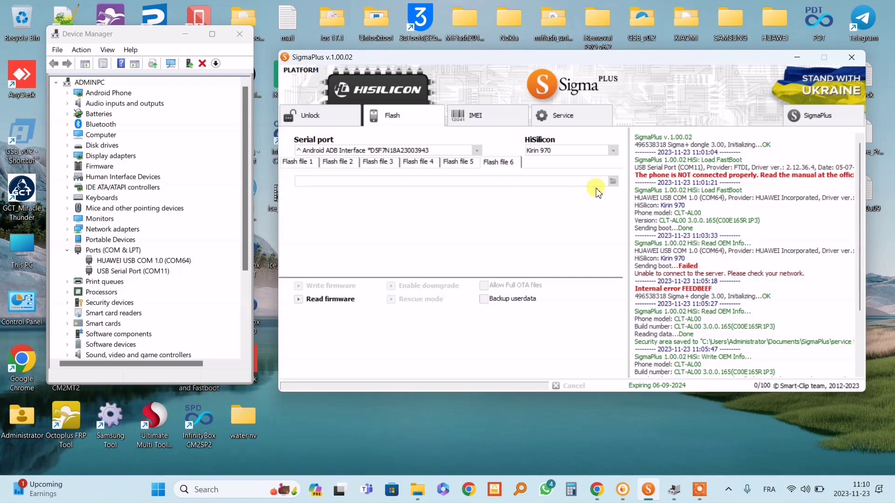
pyautogui.click(610, 182)
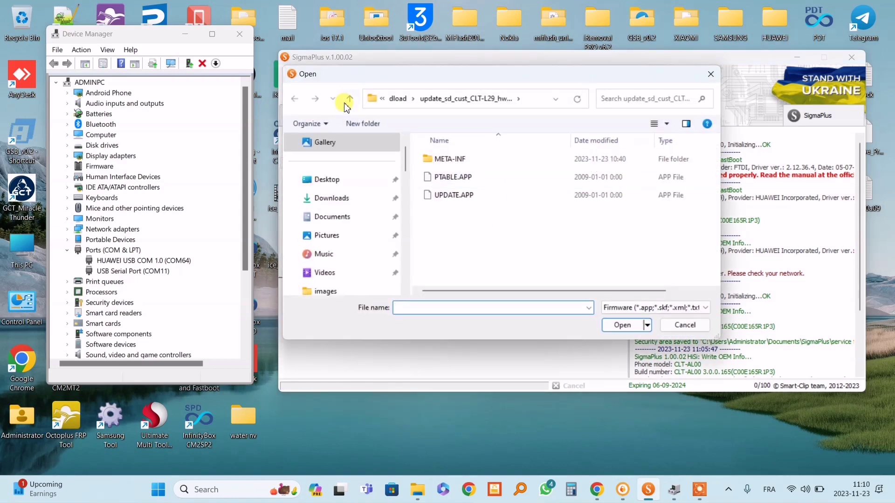
pyautogui.click(349, 99)
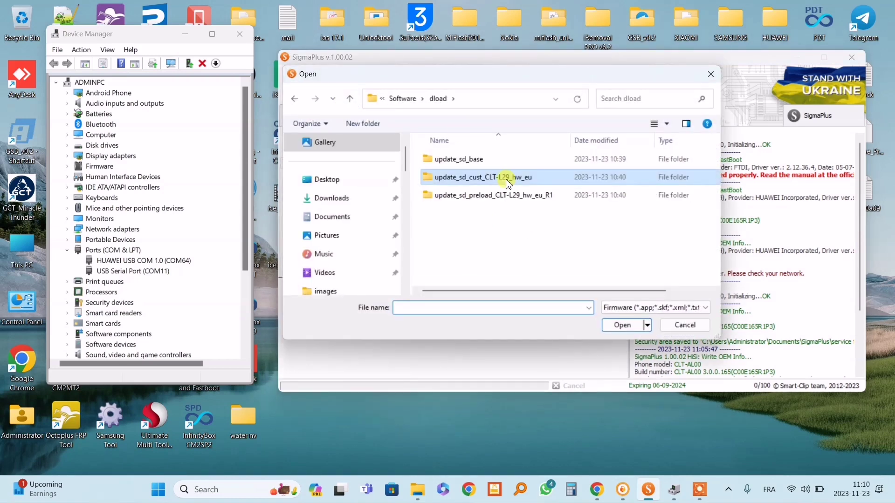
pyautogui.doubleClick(502, 195)
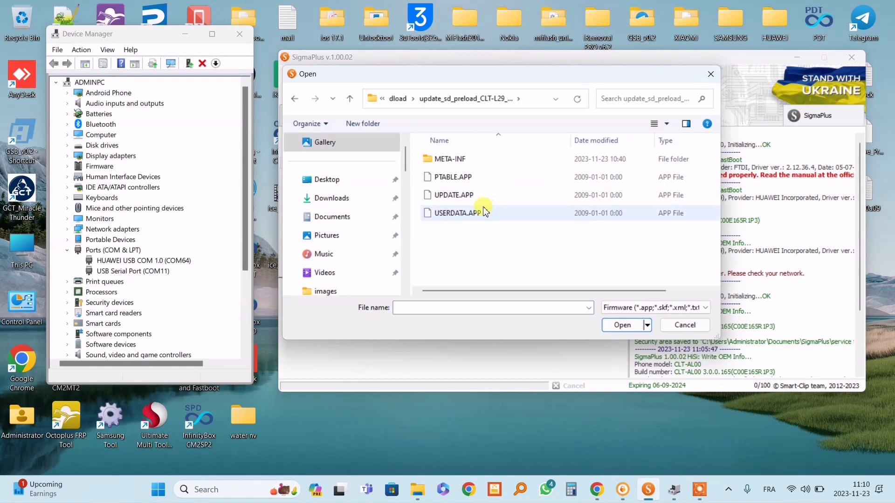
pyautogui.doubleClick(467, 196)
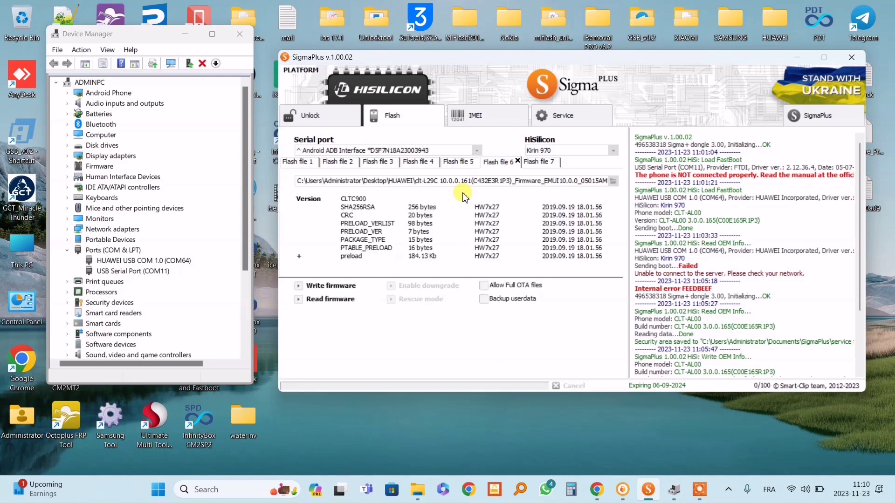
# - Start writing the six loaded firmware files to the phone and accept the wrong-firmware risk warning
pyautogui.click(321, 286)
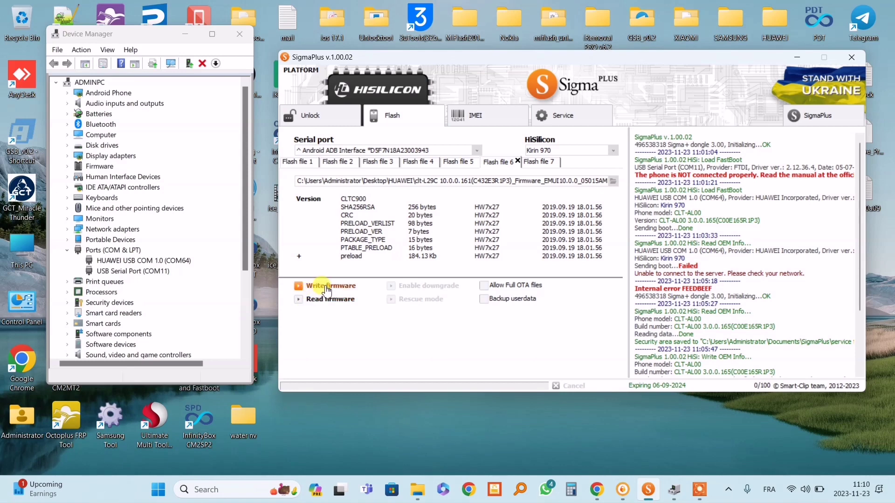
pyautogui.click(326, 289)
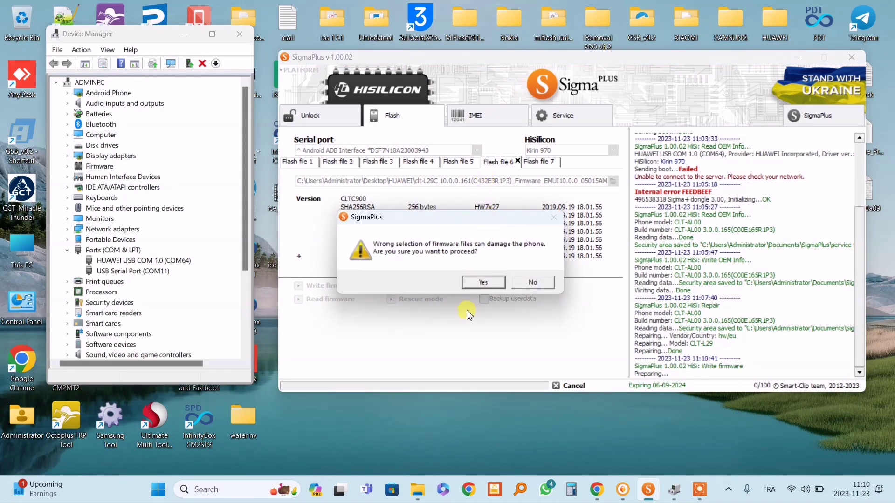
pyautogui.click(483, 284)
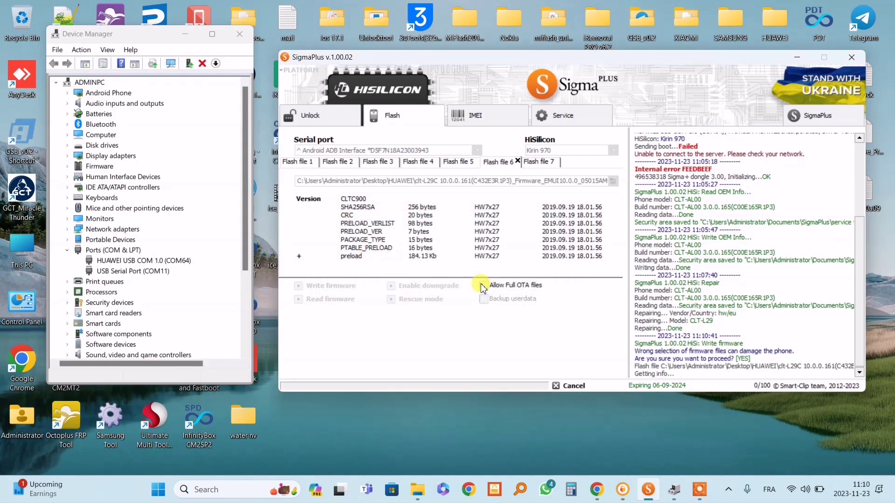